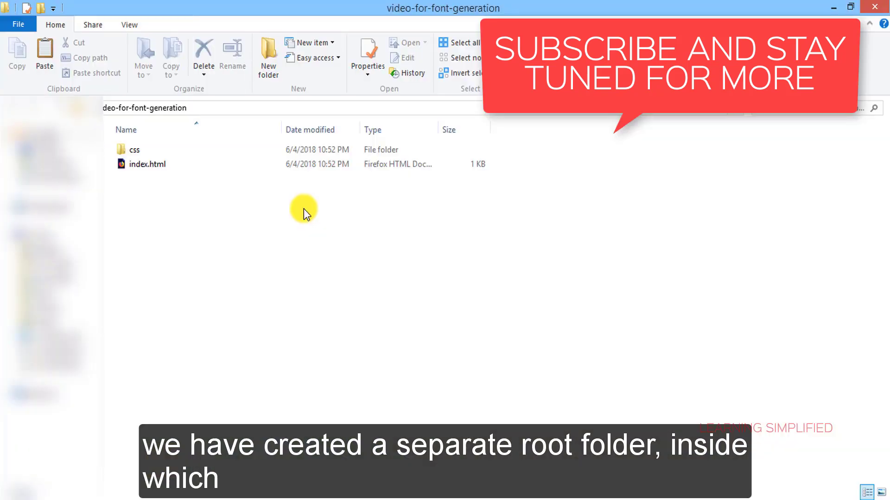
- Check stylesheet.css in the css folder, then open the project's index.html in Atom
double_click(139, 151)
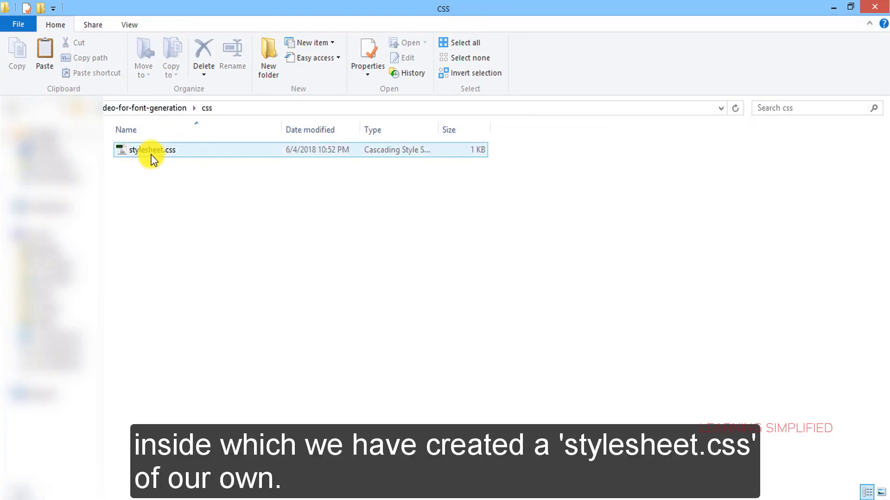
left_click(153, 154)
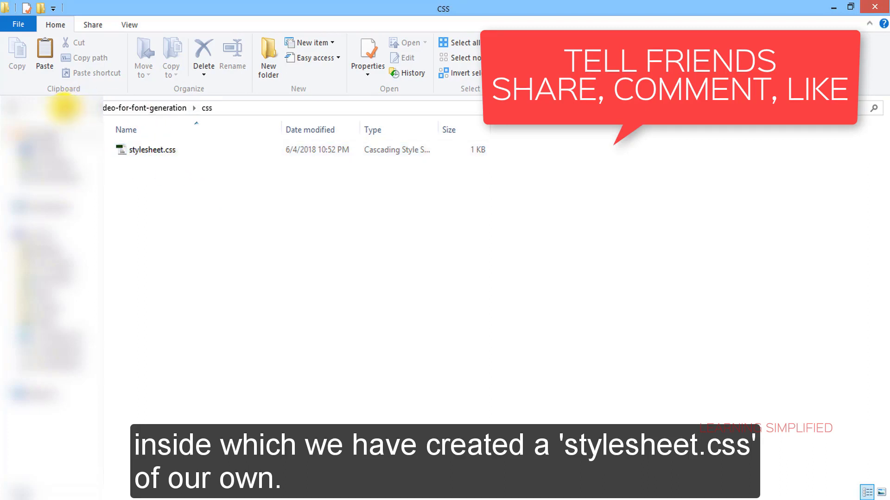
left_click(63, 107)
left_click(179, 167)
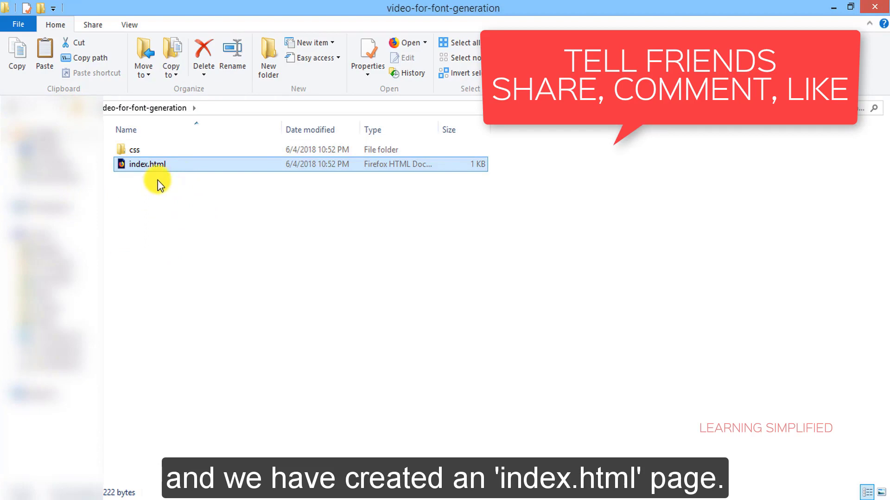
key("alt+Tab")
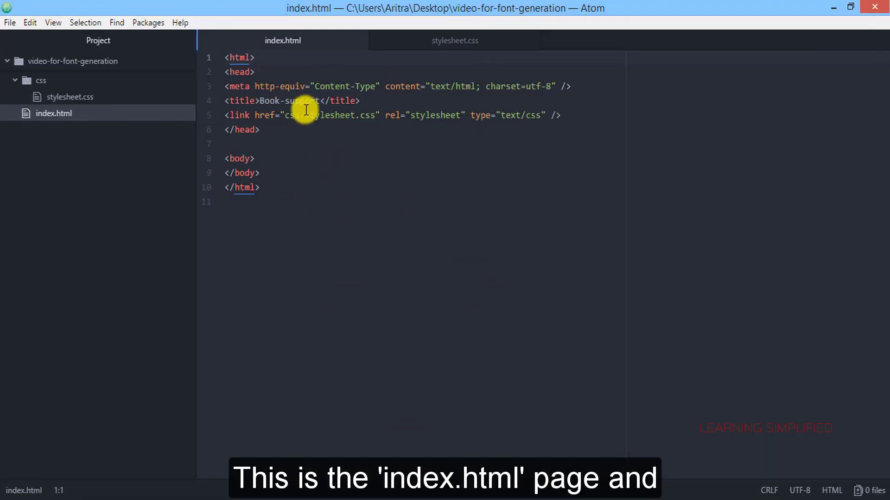
- View Atom's stylesheet.css tab, which holds only a charset line and a comment
left_click(476, 43)
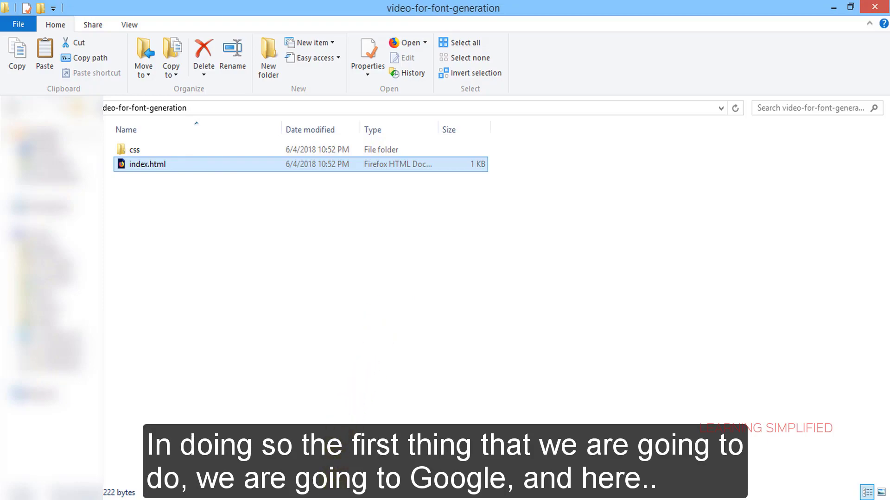
- From the 'free to commercialize fonts' Google results, open Font Squirrel in a new tab
left_click(334, 417)
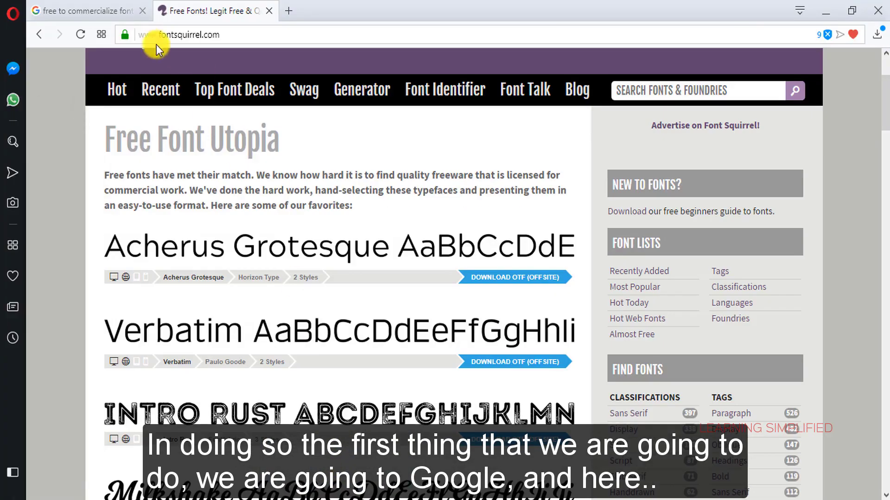
left_click(95, 16)
scroll(335, 176, "up", 5)
scroll(209, 140, "up", 5)
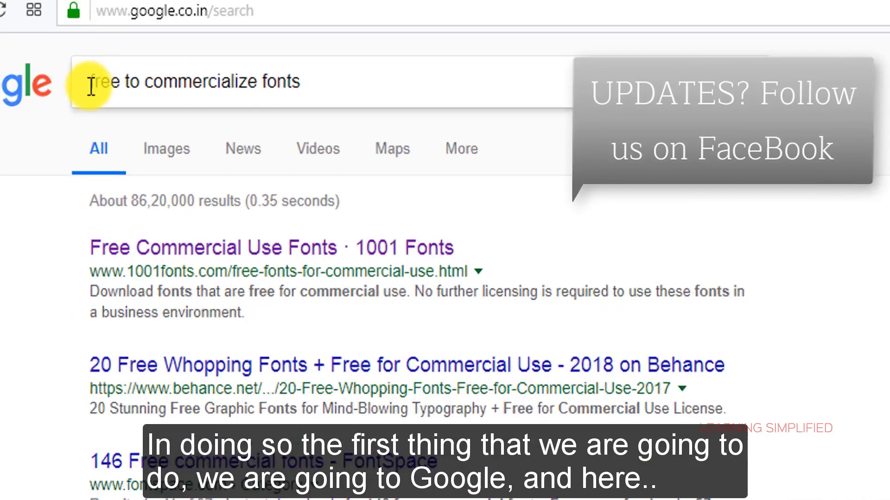
left_click(134, 76)
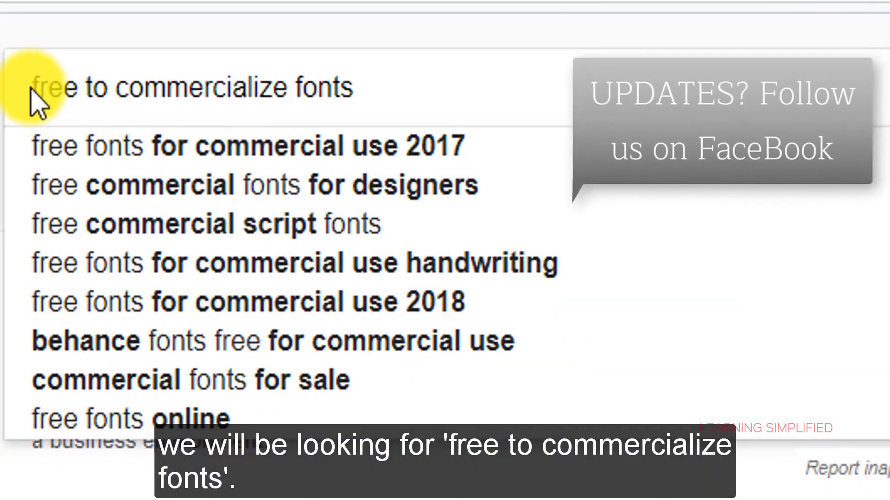
left_click_drag(36, 88, 369, 95)
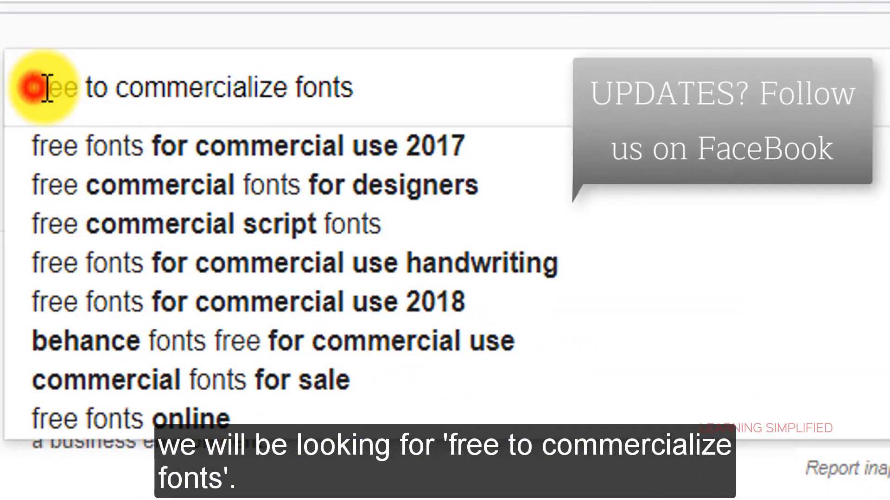
left_click(370, 84)
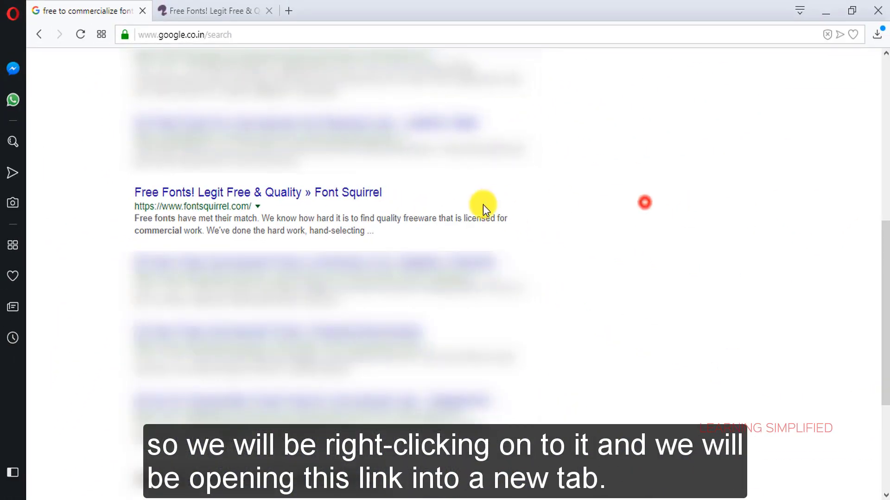
right_click(330, 198)
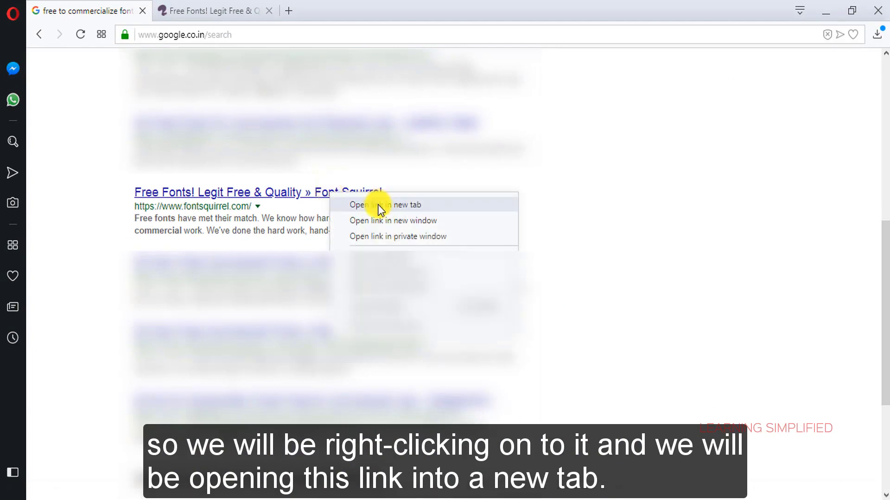
left_click(703, 205)
- Download Rubik from Font Squirrel's free font list as a TTF (rubik.zip)
left_click(215, 10)
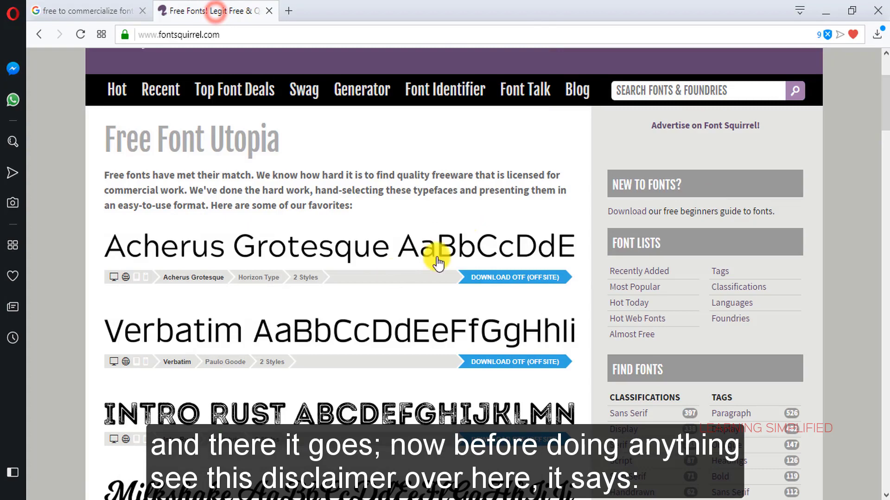
mouse_move(104, 176)
left_mouse_down()
mouse_move(120, 199)
mouse_move(359, 208)
left_mouse_up()
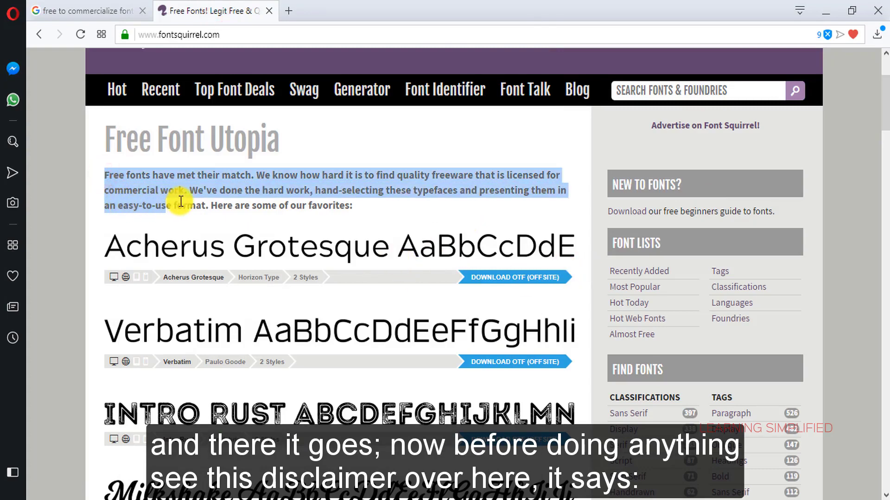
left_click(359, 205)
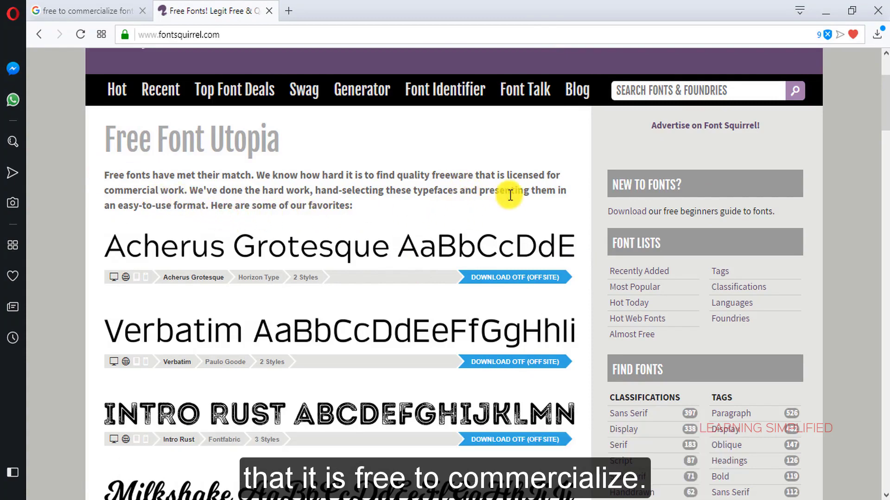
scroll(417, 209, "down", 1)
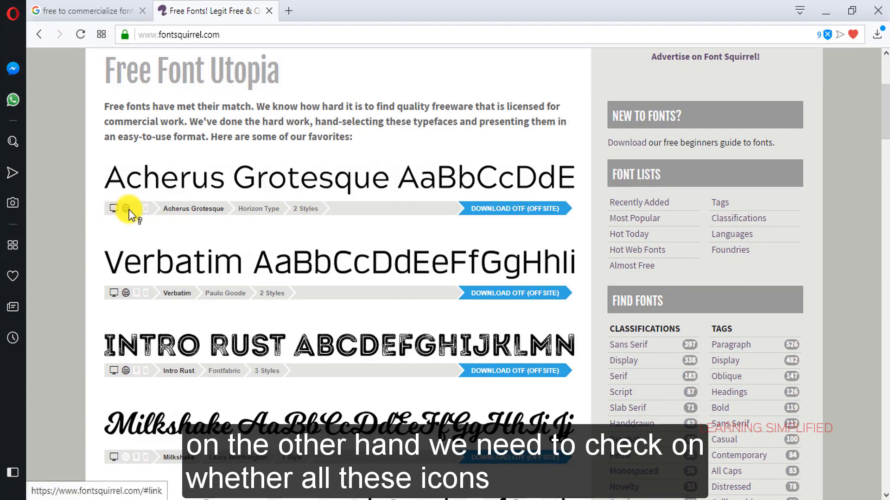
scroll(301, 257, "down", 1)
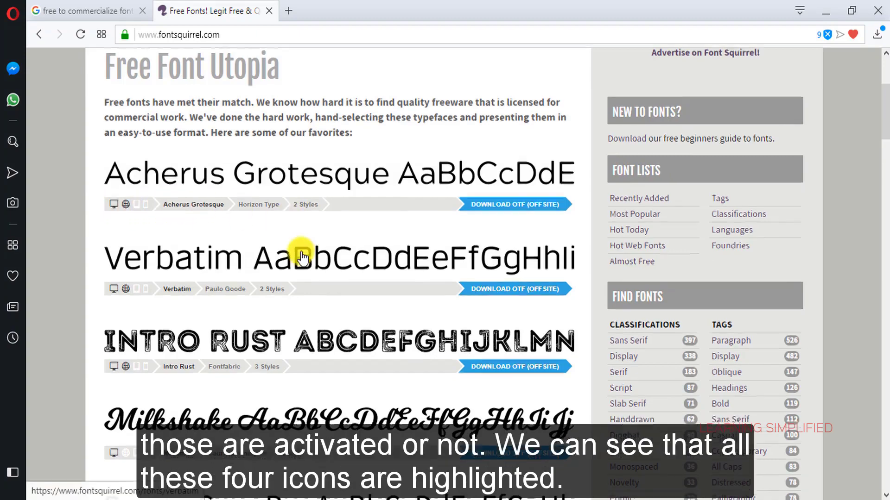
scroll(300, 256, "down", 3)
scroll(364, 291, "down", 5)
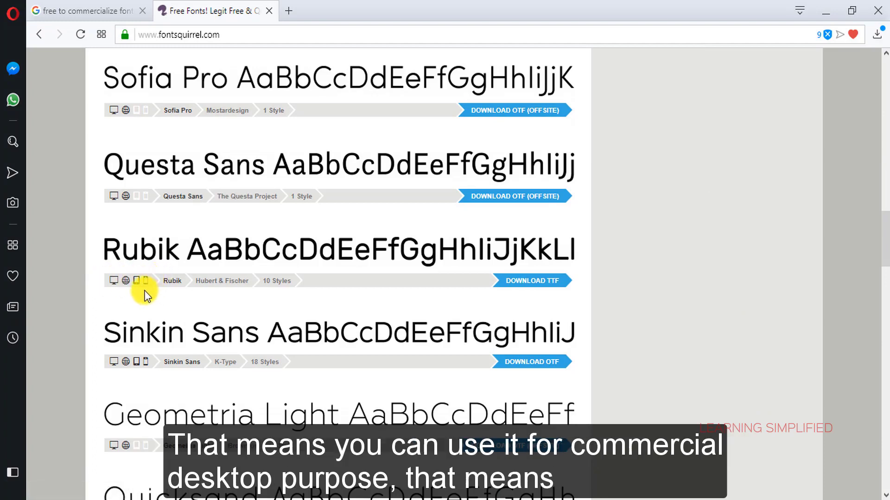
left_click(113, 283)
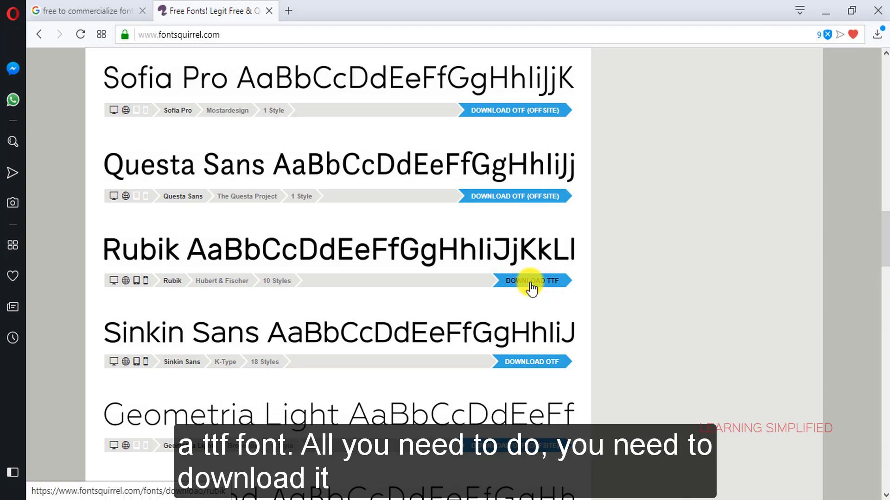
left_click(530, 285)
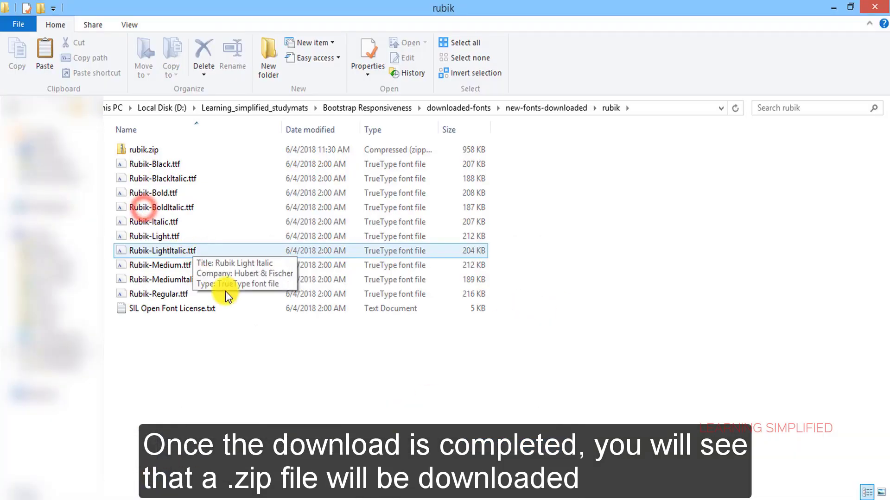
- Preview Rubik-Regular.ttf in the font viewer, close the preview, and return to the browser
left_click(156, 150)
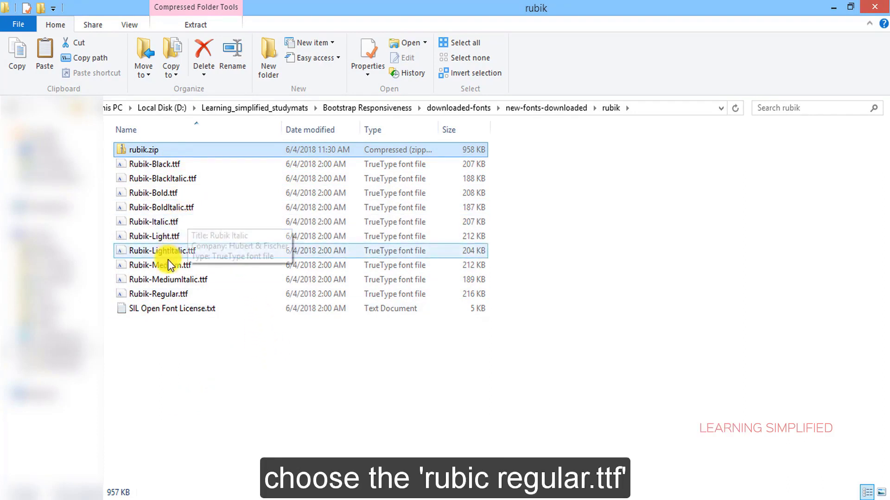
mouse_move(159, 295)
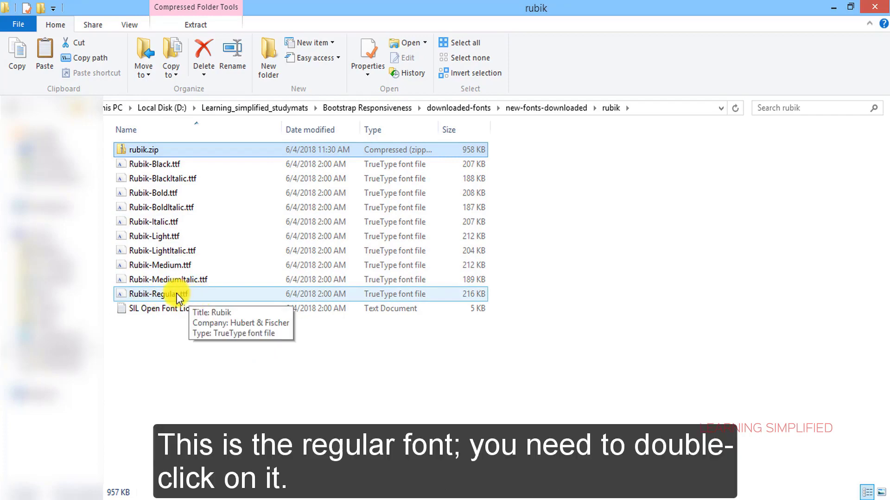
double_click(178, 297)
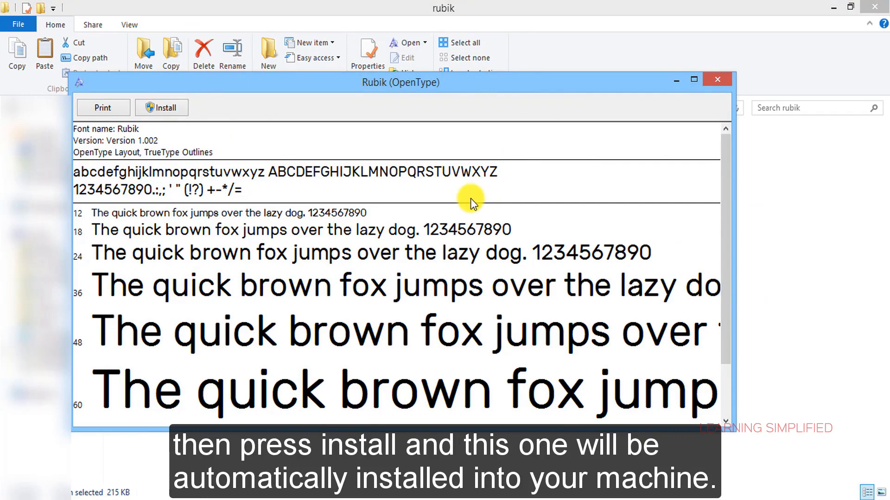
left_click(718, 82)
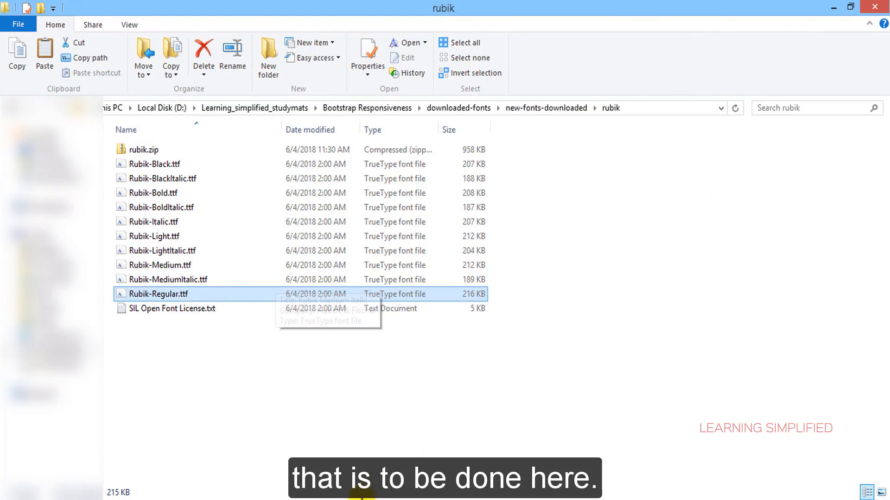
key("alt+Tab")
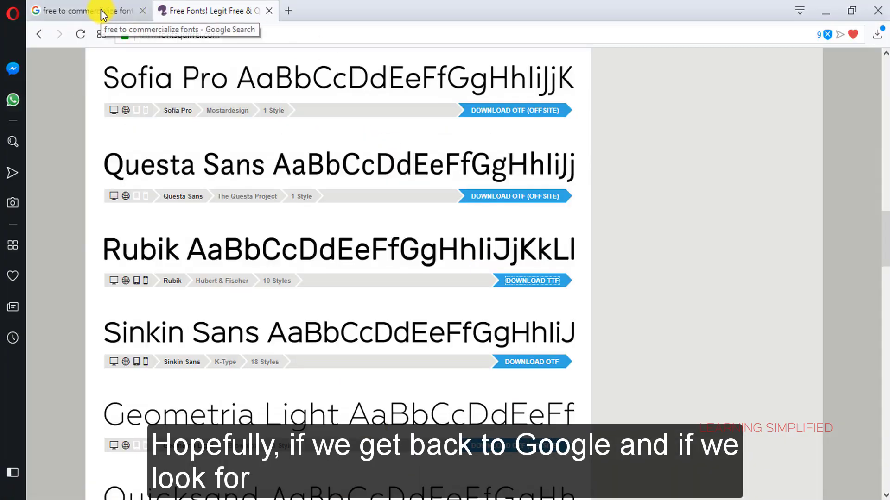
left_click(101, 8)
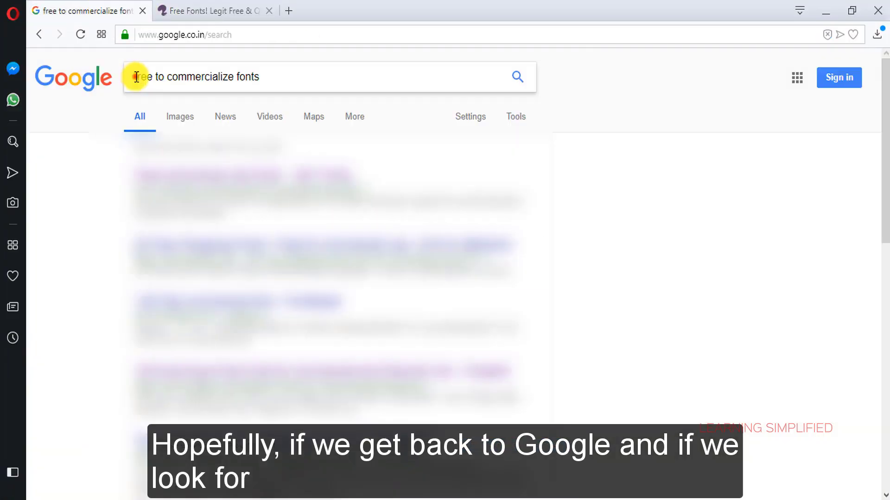
left_click_drag(135, 78, 266, 70)
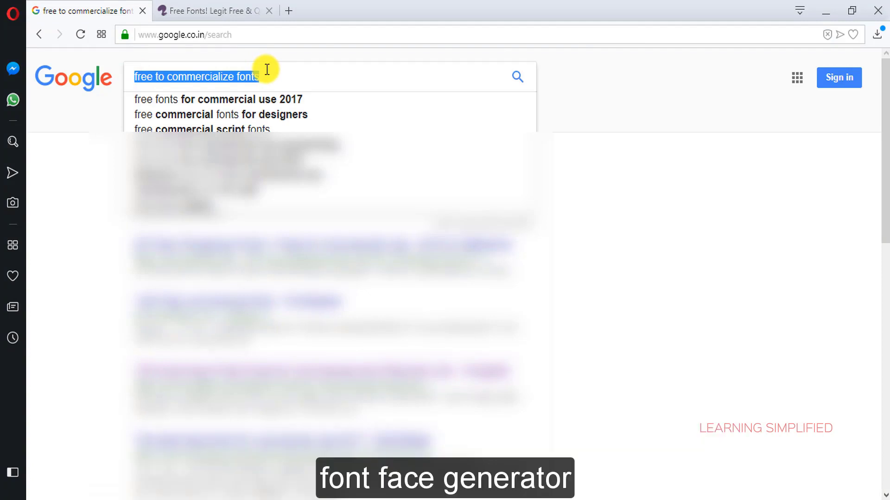
type("font da")
key("BackSpace")
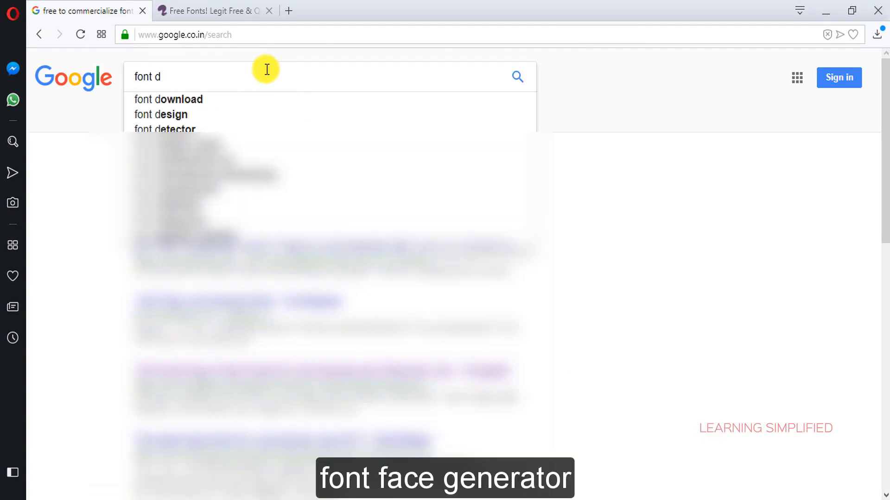
key("BackSpace")
type("face generator")
key("Return")
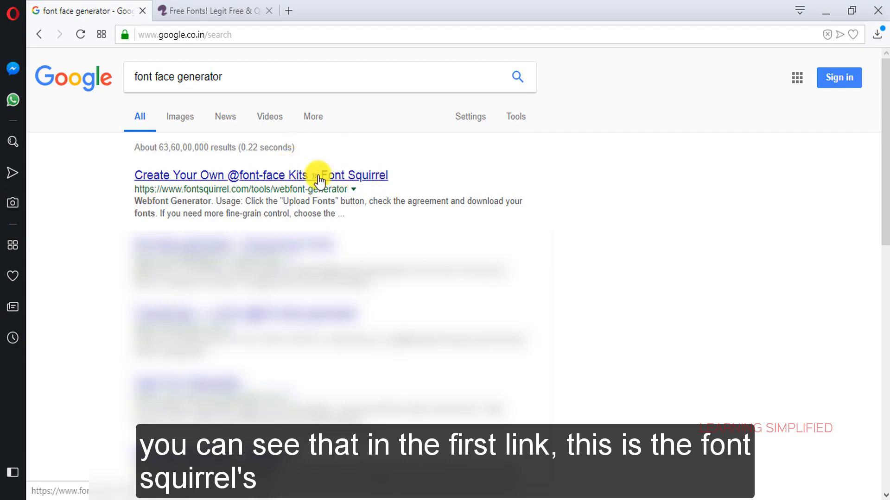
right_click(294, 180)
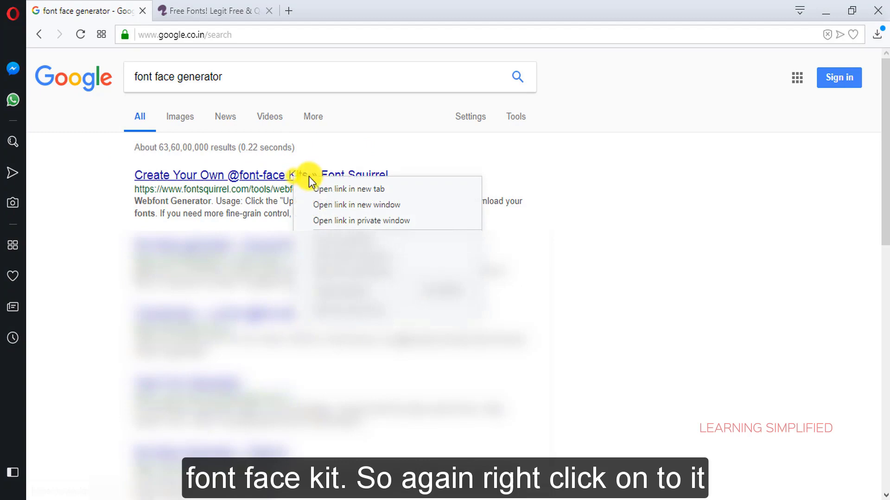
left_click(329, 189)
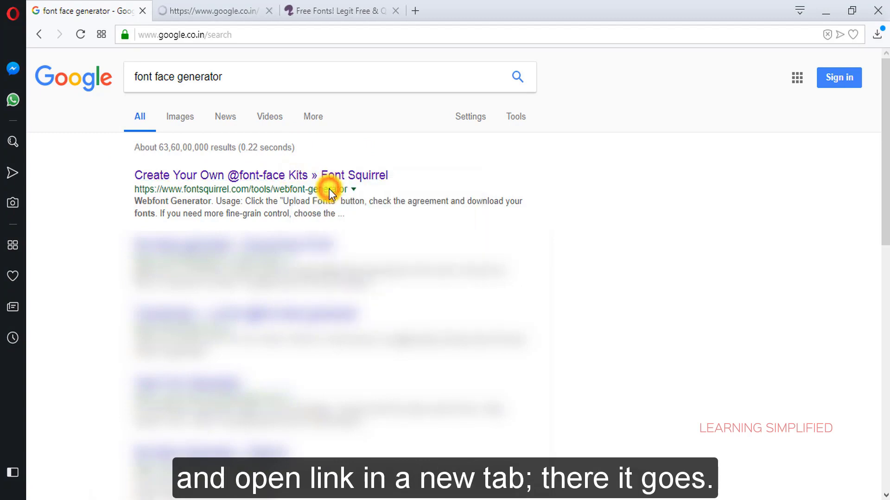
- Upload Rubik-Regular.ttf to the Webfont Generator, tick the agreement, and download the kit
left_click(200, 11)
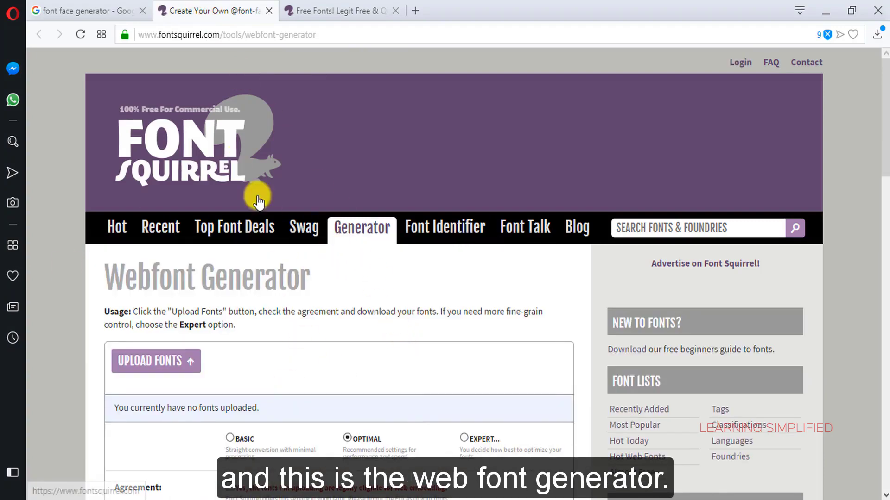
scroll(341, 271, "down", 3)
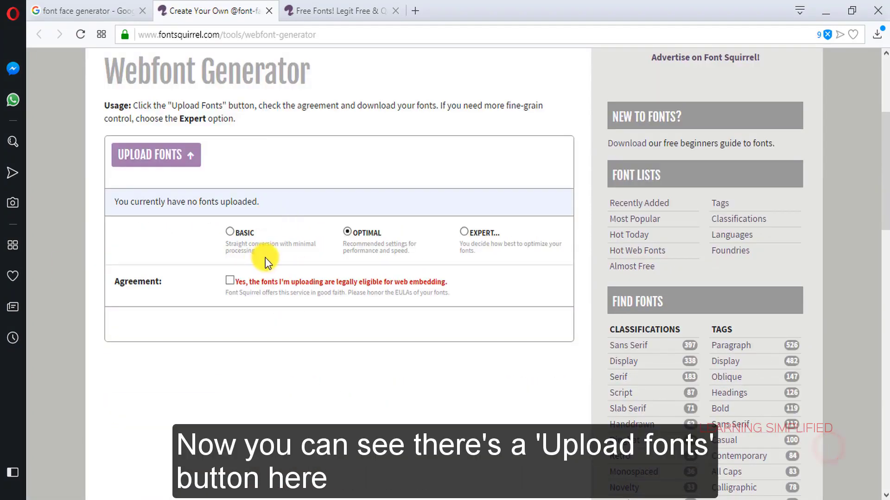
scroll(257, 258, "up", 1)
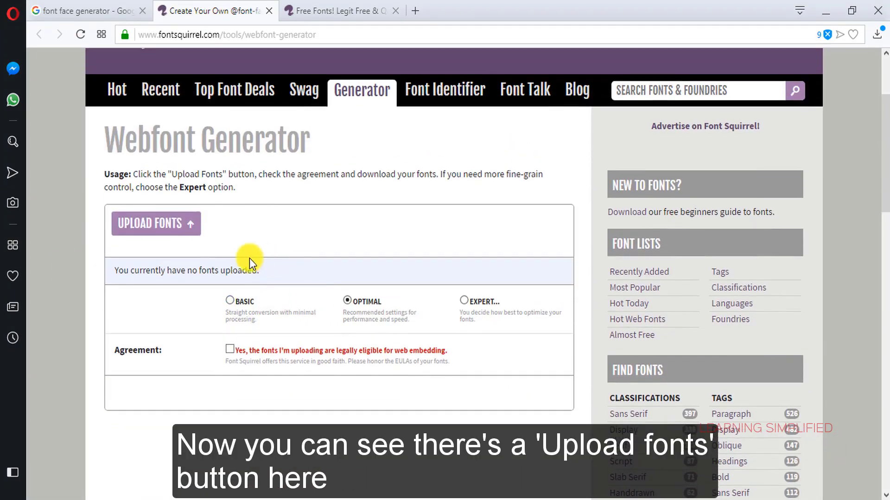
left_click(170, 231)
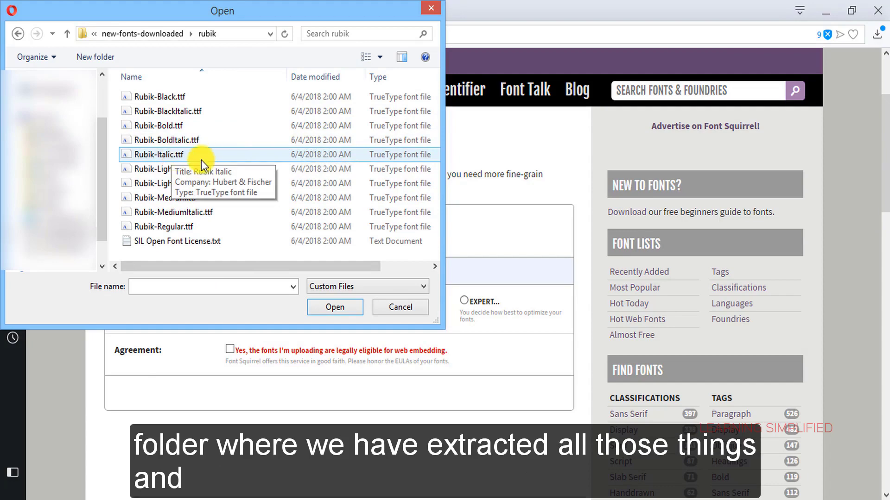
left_click(166, 229)
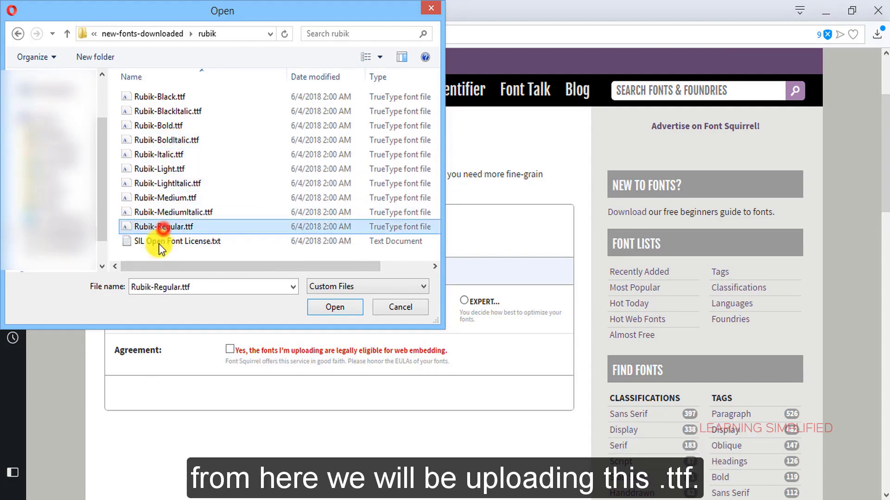
left_click(330, 308)
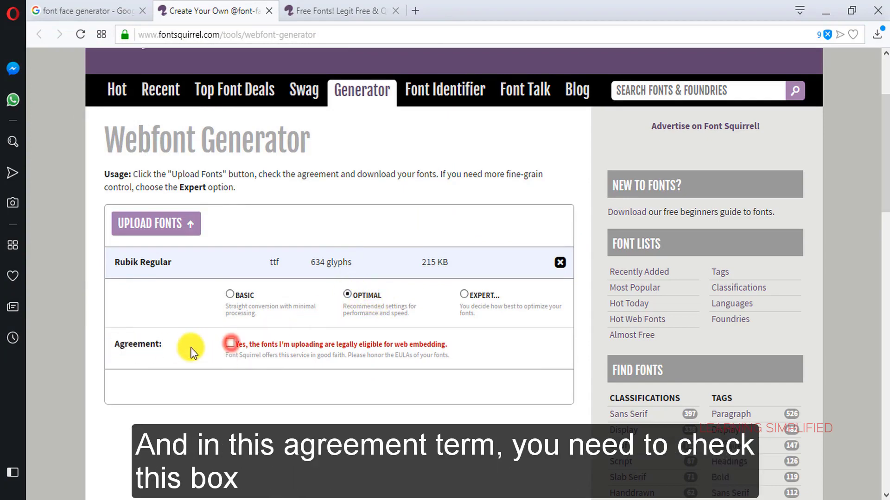
left_click(230, 343)
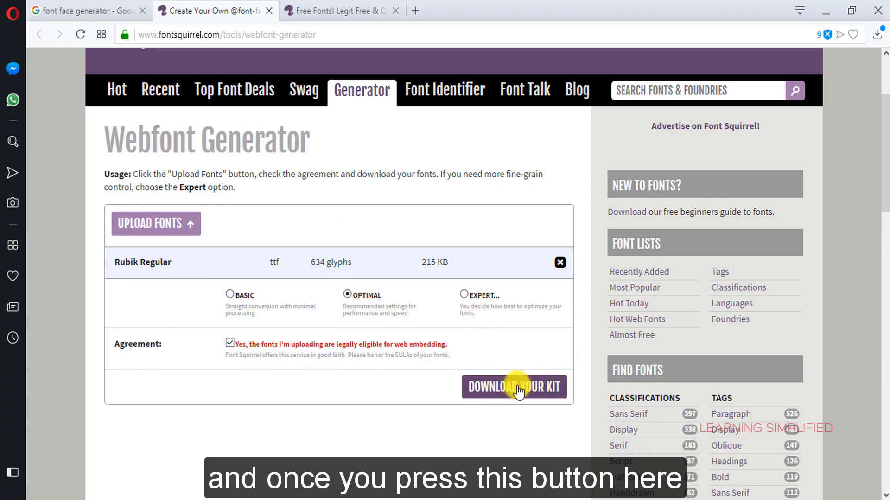
left_click(518, 389)
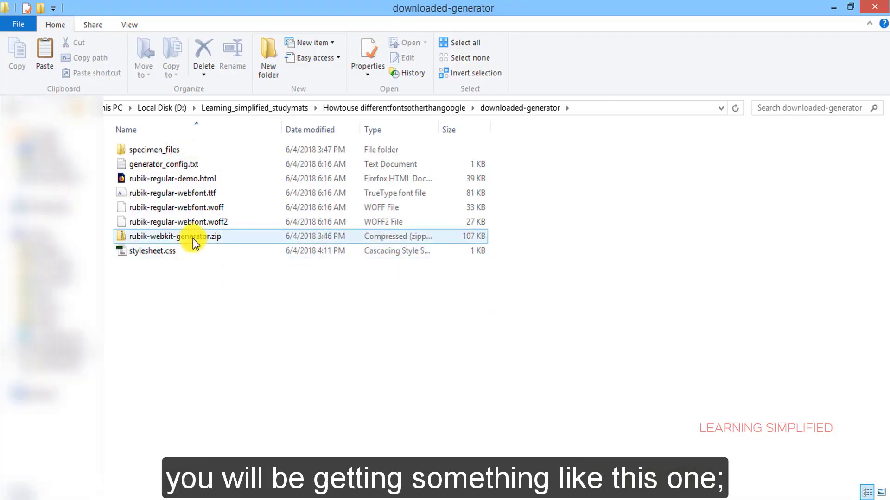
- Select the kit's stylesheet.css in downloaded-generator and bring up its right-click menu
left_click(192, 236)
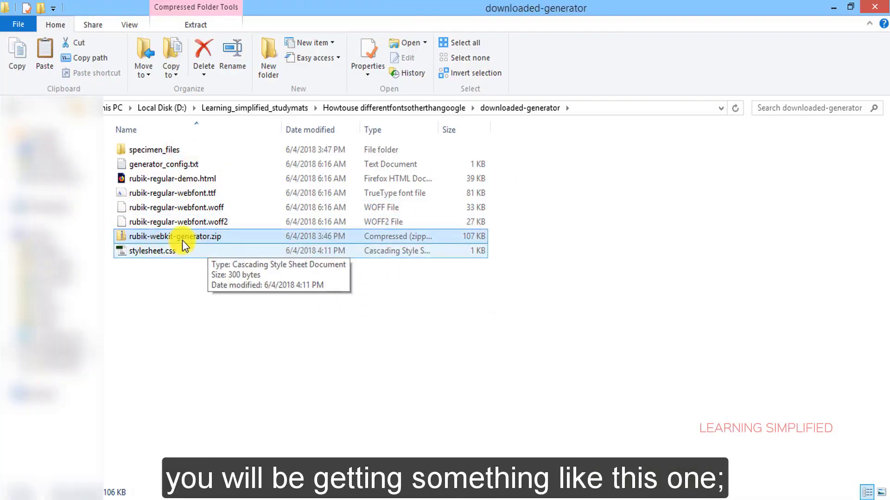
left_click(202, 246, "ctrl")
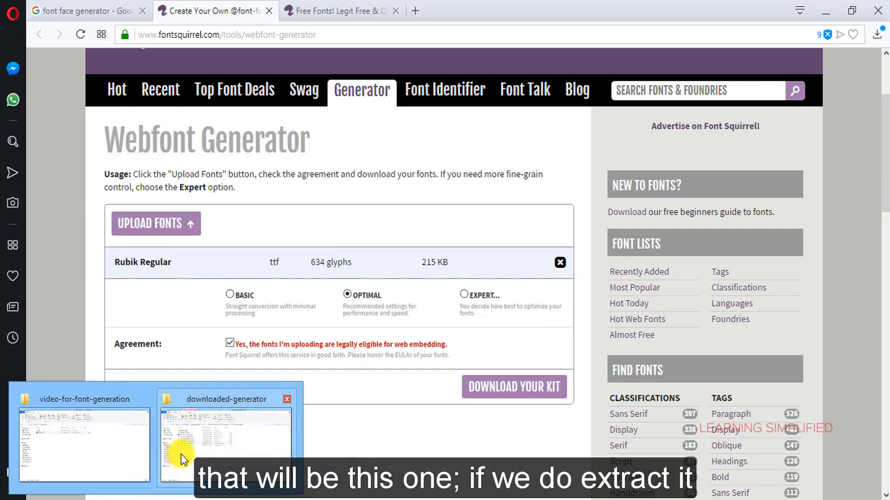
left_click(207, 442)
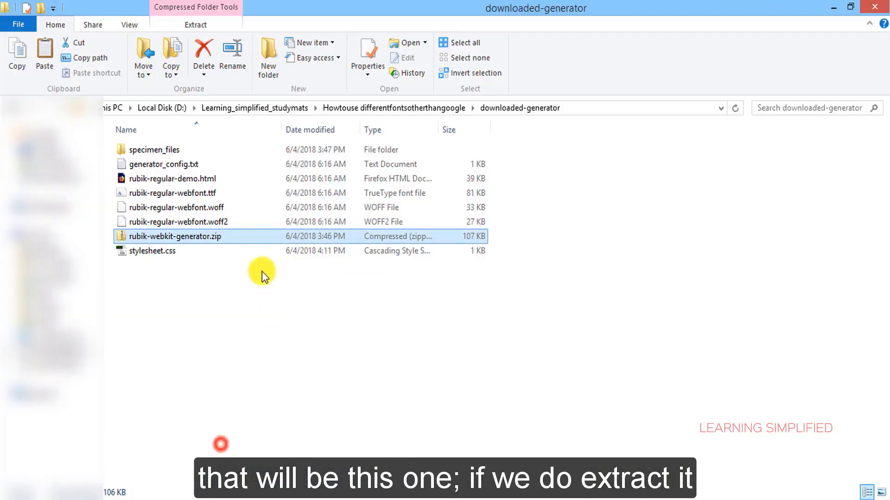
right_click(205, 236)
left_click(308, 322)
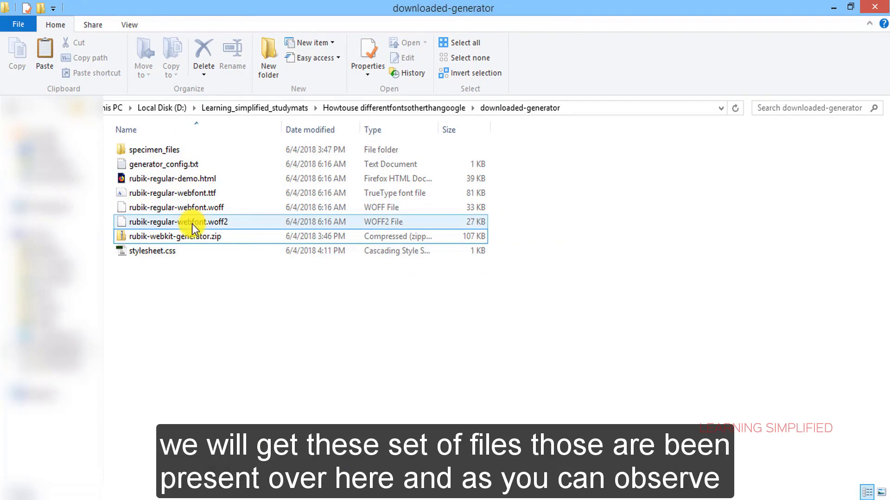
left_click(143, 252)
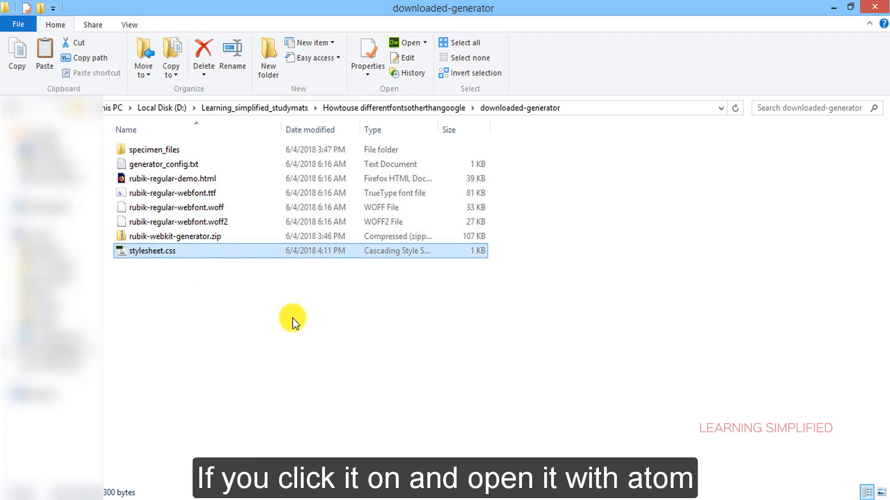
right_click(157, 252)
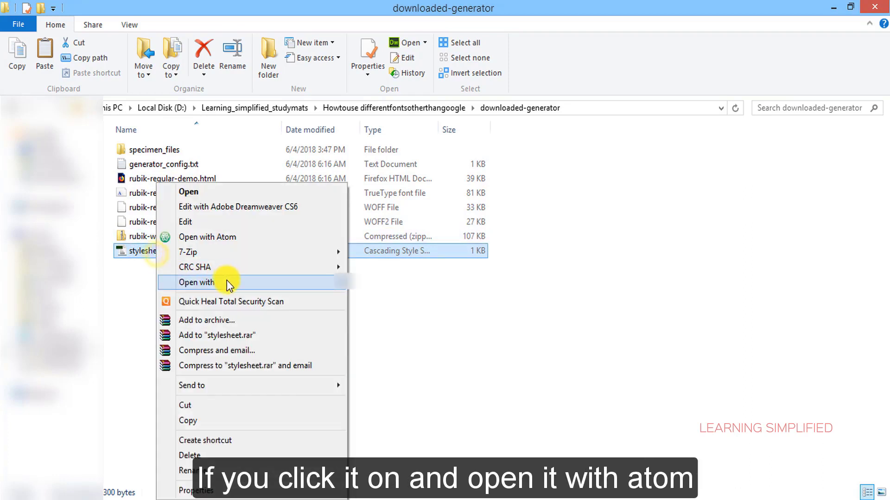
mouse_move(196, 282)
left_click(376, 299)
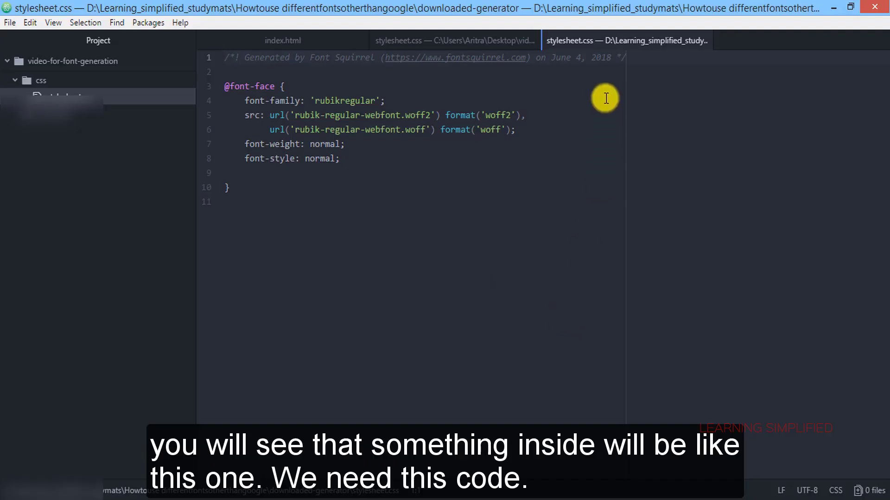
left_click(225, 86)
left_click_drag(228, 102, 237, 189)
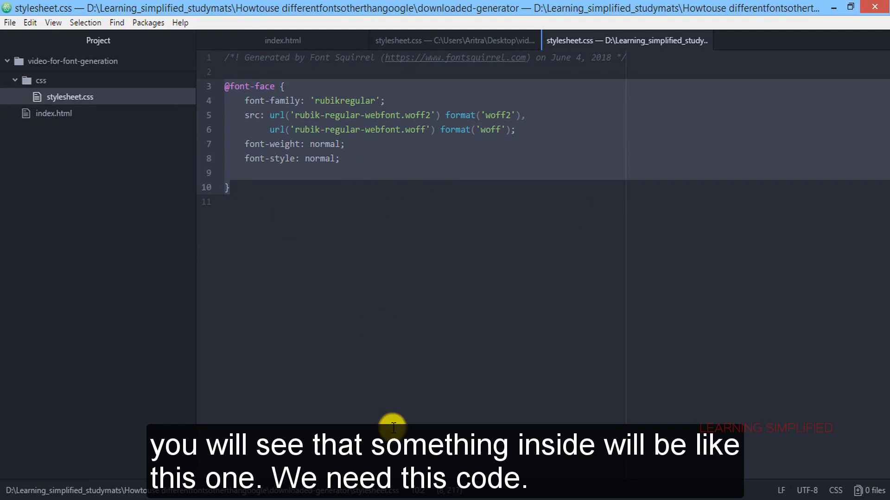
mouse_move(209, 473)
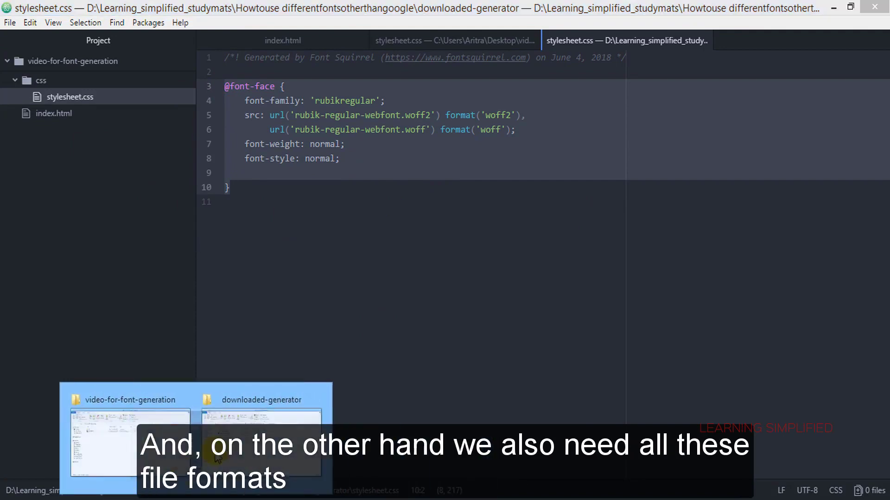
left_click(202, 462)
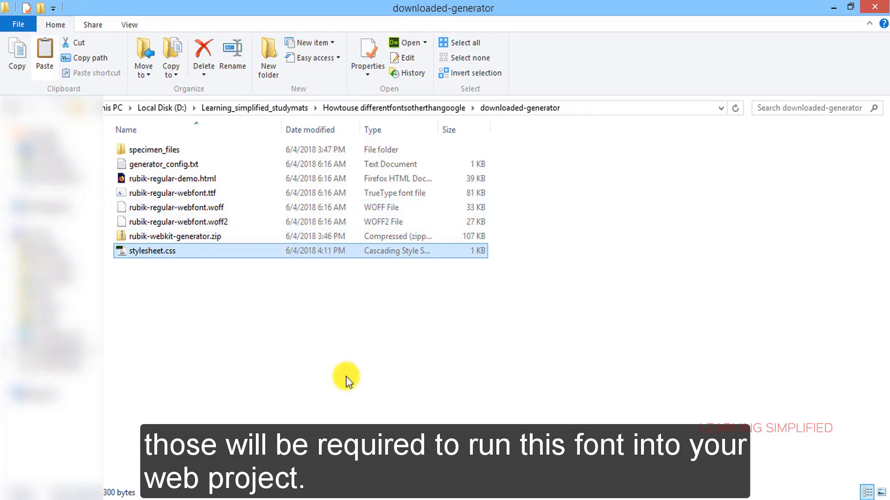
- Copy the rubik-regular-webfont .woff, .woff2 and .ttf files
left_click(218, 208)
left_click(224, 220, "ctrl")
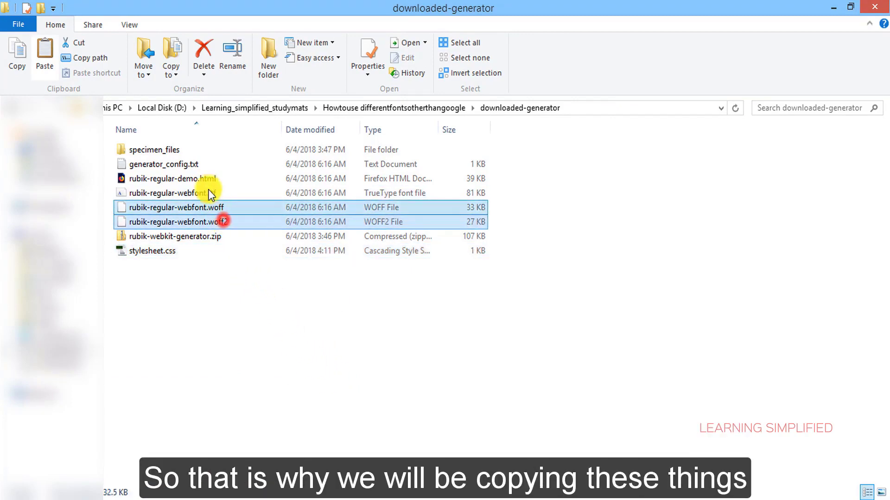
left_click(209, 194, "ctrl")
right_click(207, 197)
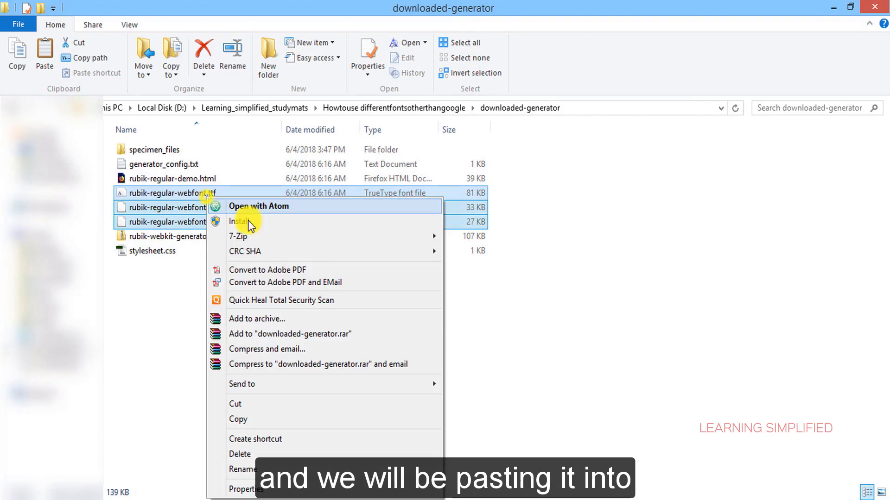
left_click(254, 419)
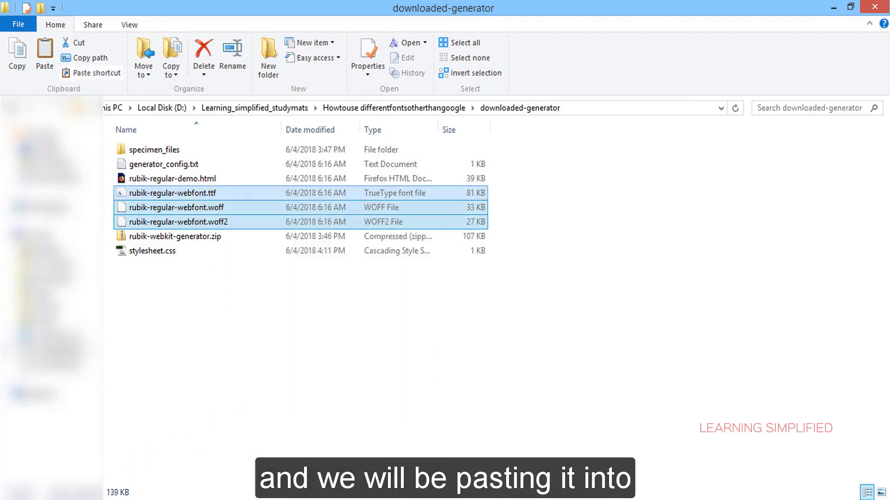
- Paste the three font files into the css folder of video-for-font-generation
left_click(97, 455)
double_click(147, 151)
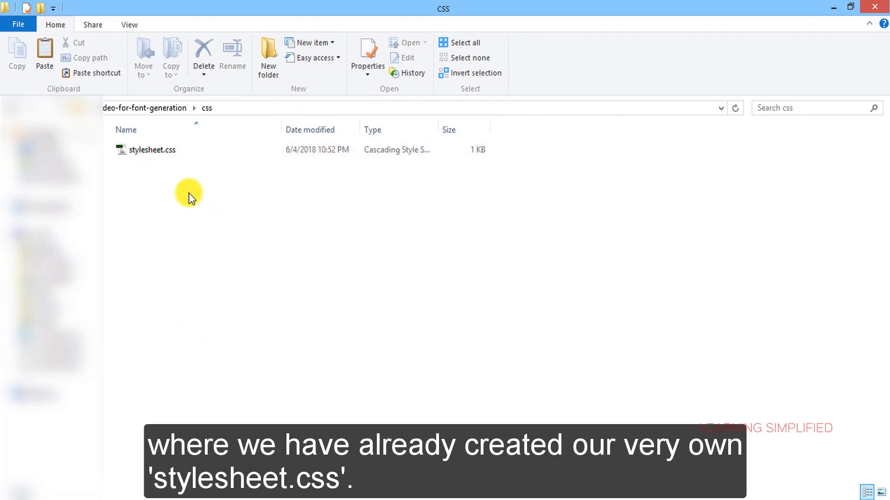
left_click(159, 201)
right_click(159, 201)
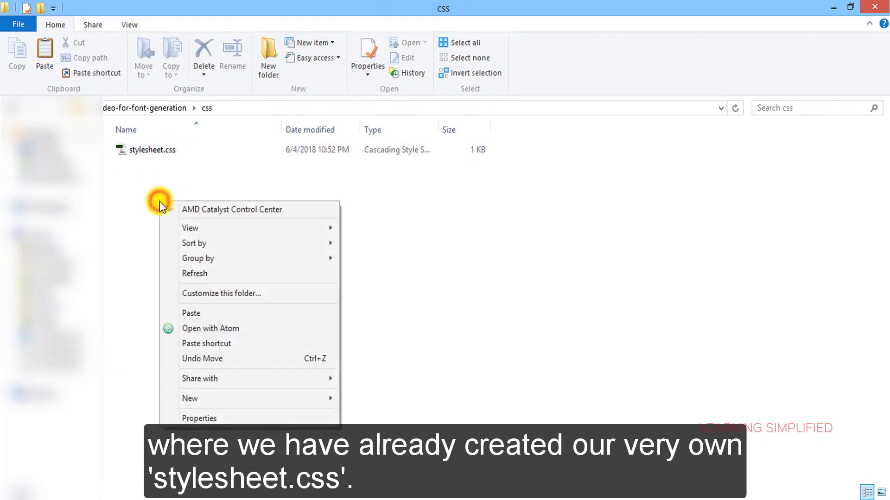
left_click(198, 313)
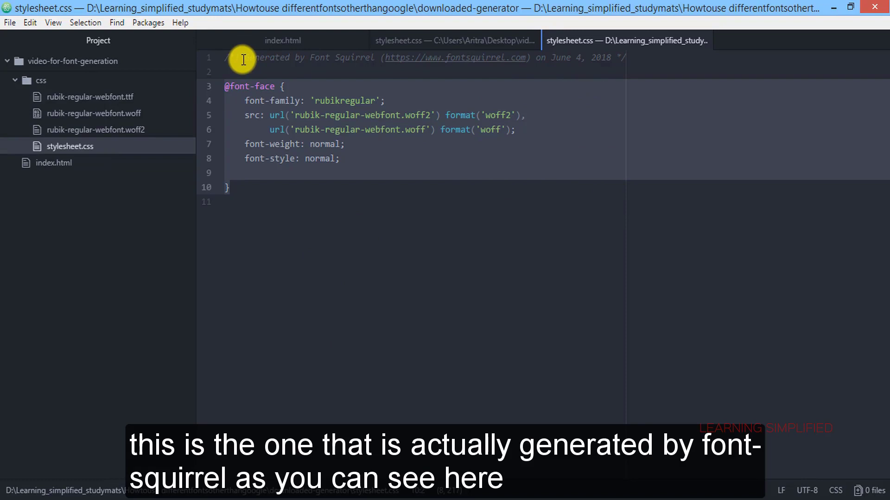
- Check the Font Squirrel credit comment, compare both stylesheet.css tabs, then return to index.html
left_click_drag(241, 58, 633, 65)
left_click(678, 97)
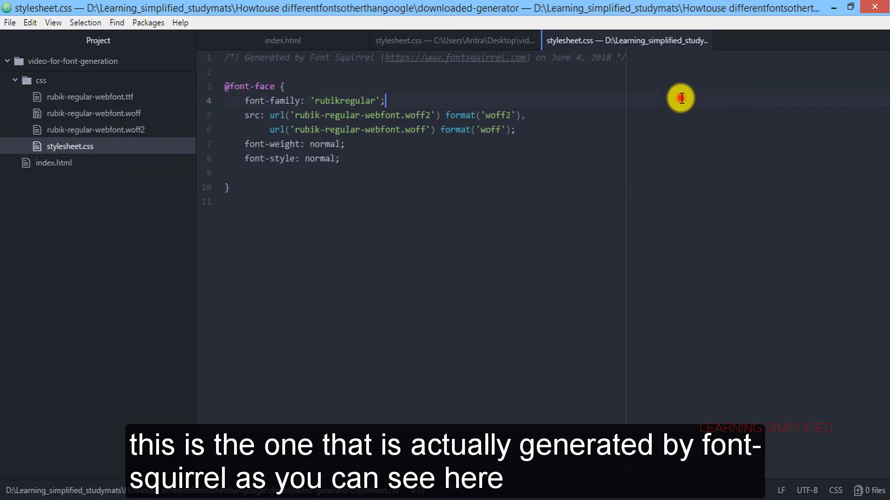
left_click(417, 43)
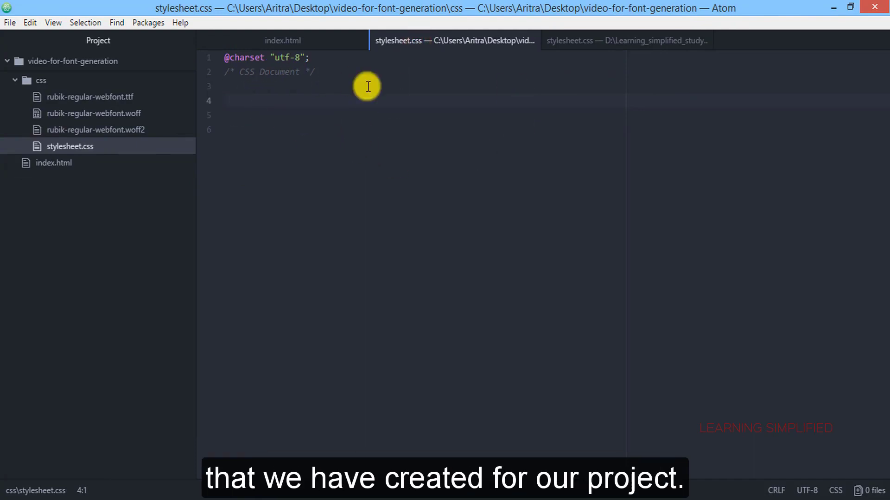
left_click(606, 42)
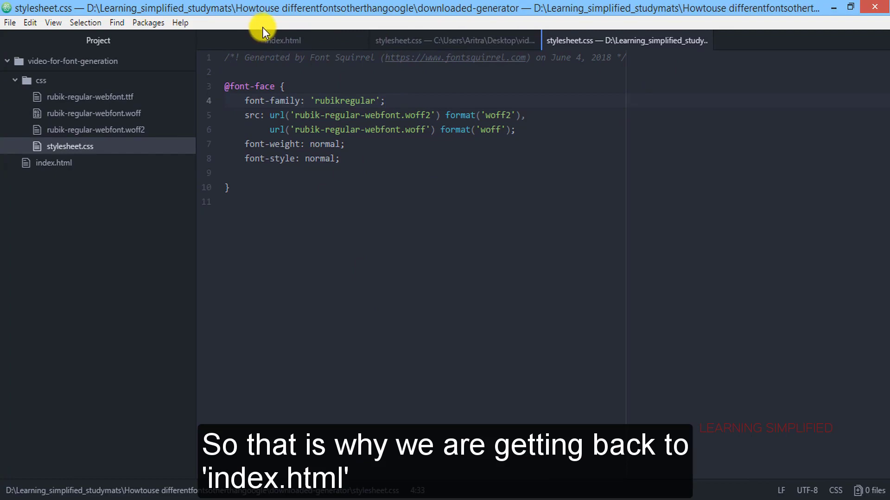
left_click(274, 40)
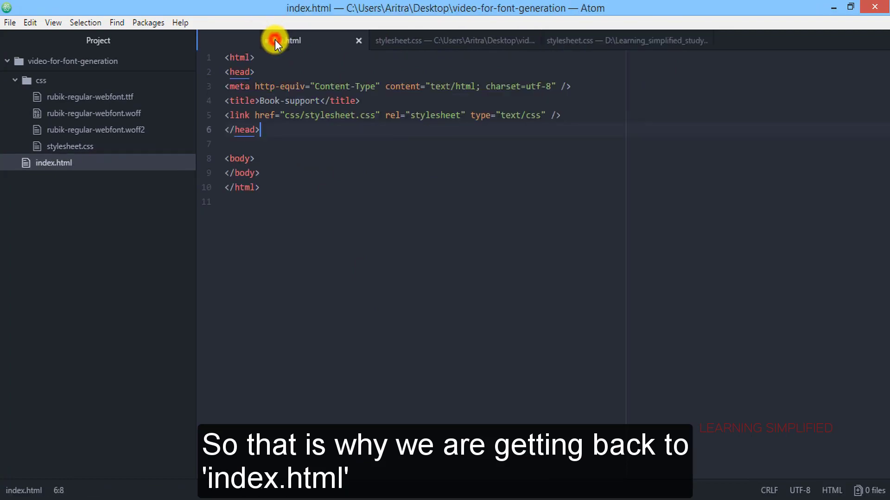
- Finish the h2 welcome heading on line 9 with 'of HTML'
left_click(264, 160)
key("Return")
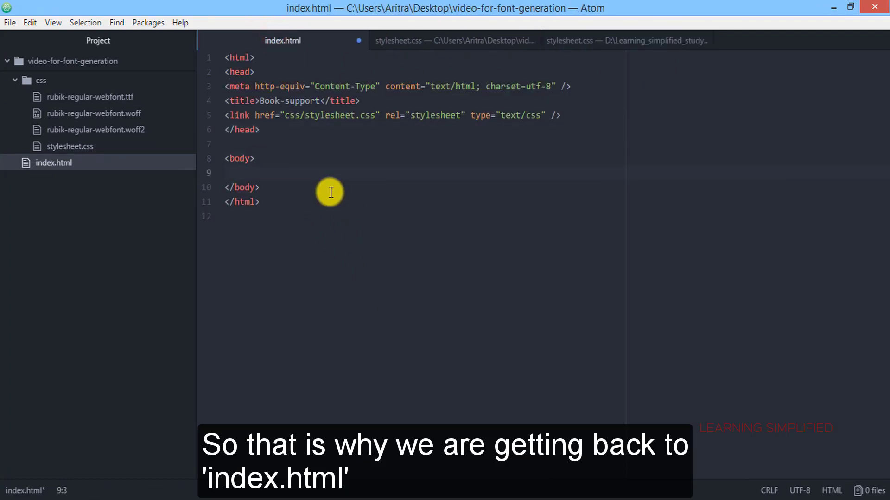
type("<")
key("BackSpace")
type("<")
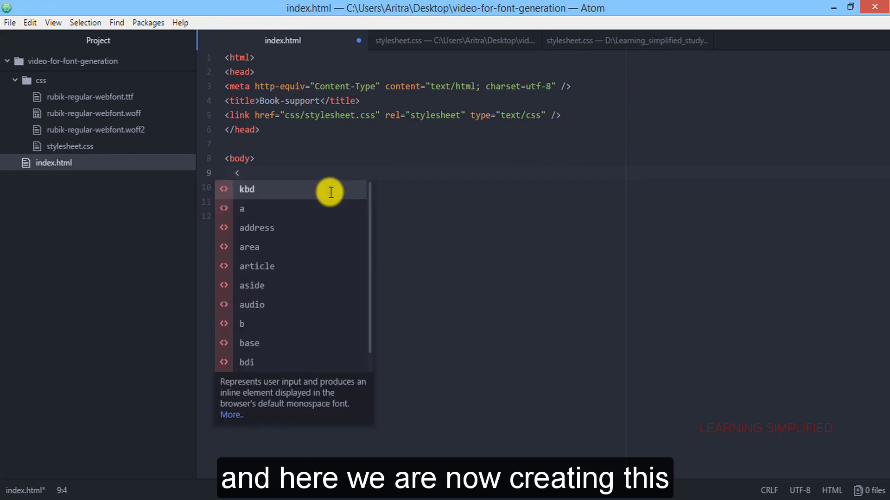
type("h2><")
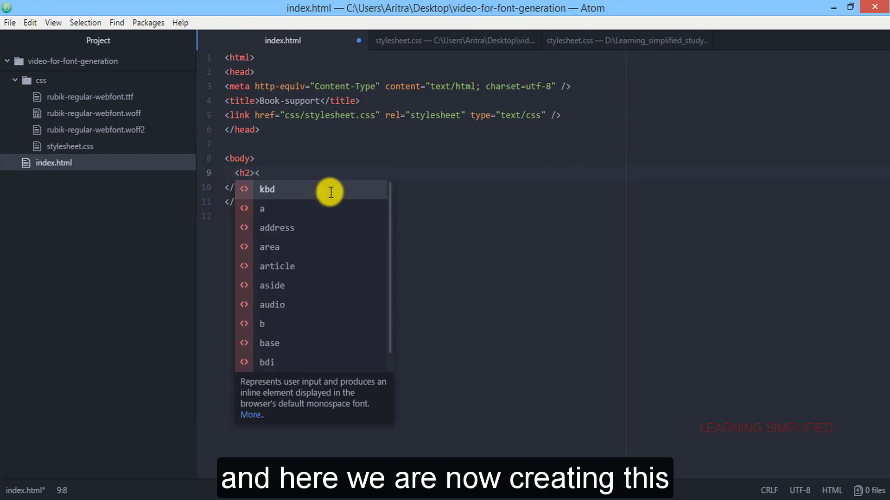
type("/h2>")
left_click(256, 175)
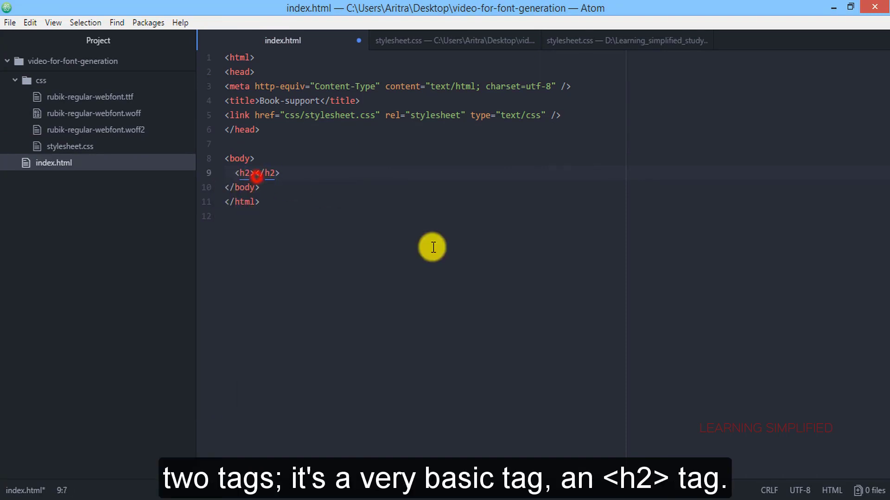
type("Welcome! This i")
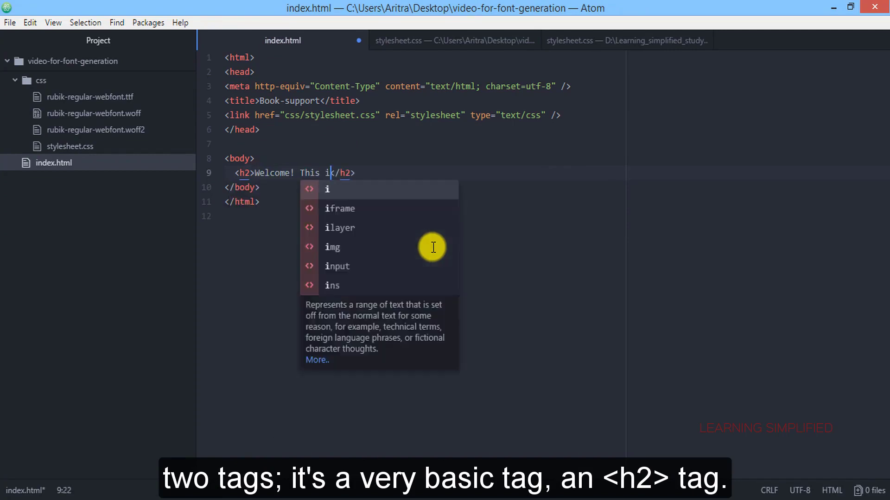
type("s a default font style of ")
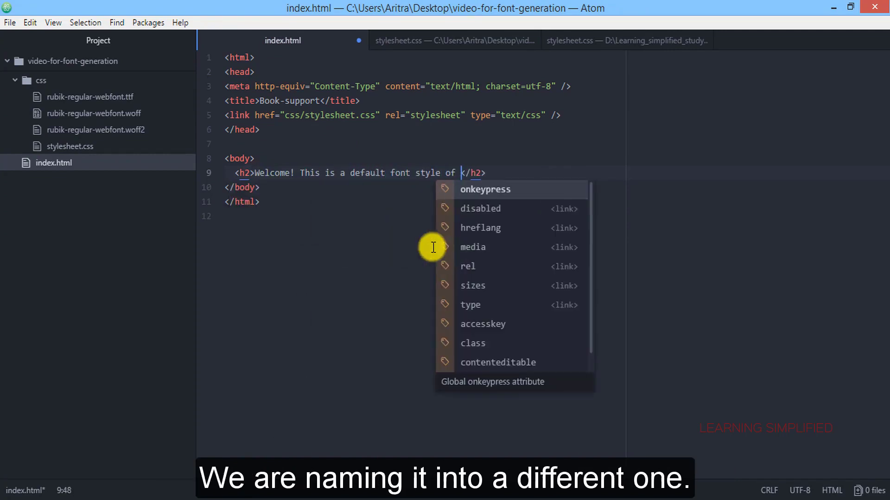
type("HTML")
- Add an h1 line 'This is using the generated font off the internet' and save index.html
left_click(521, 173)
key("Return")
type("<h1></")
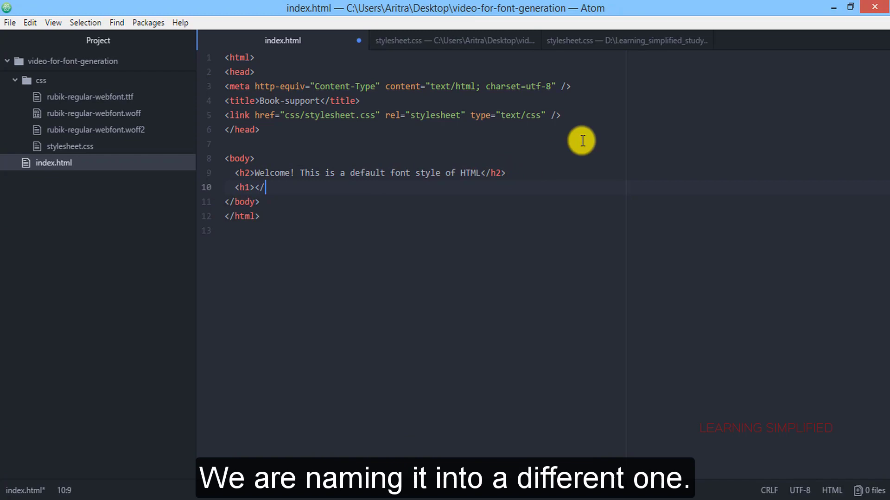
type("h1>")
left_click(254, 188)
type("This is generat")
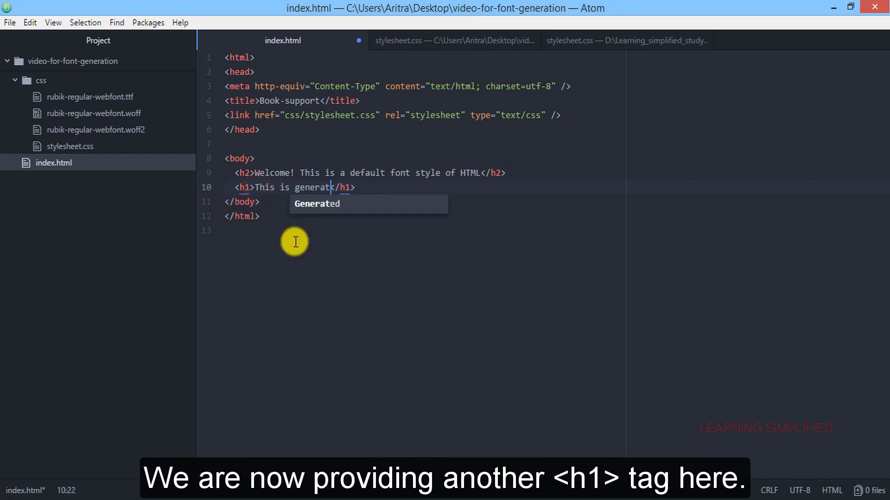
key("BackSpace")
key("BackSpace")
key("BackSpace")
key("BackSpace")
key("BackSpace")
type("using the generated font ")
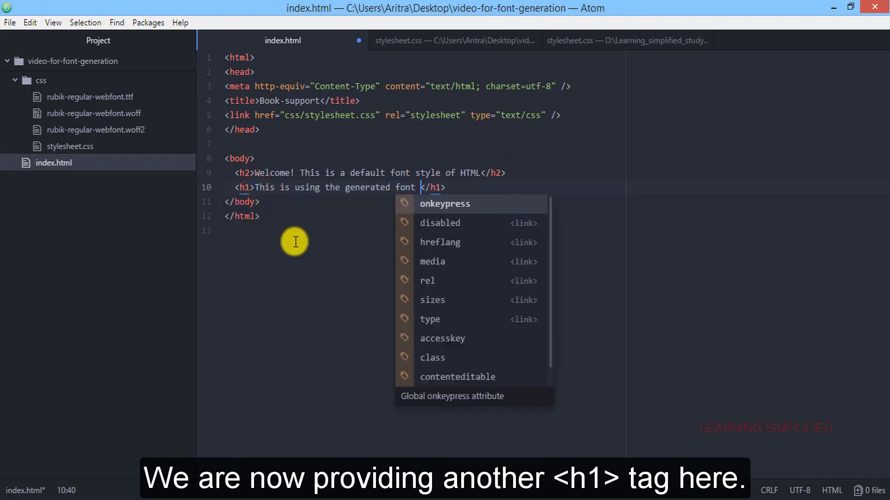
type("off the internet")
left_click(527, 187)
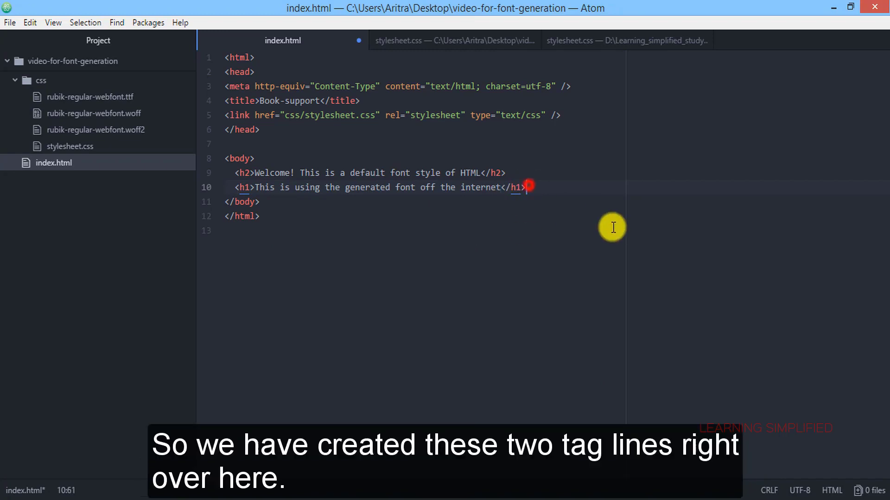
key("ctrl+s")
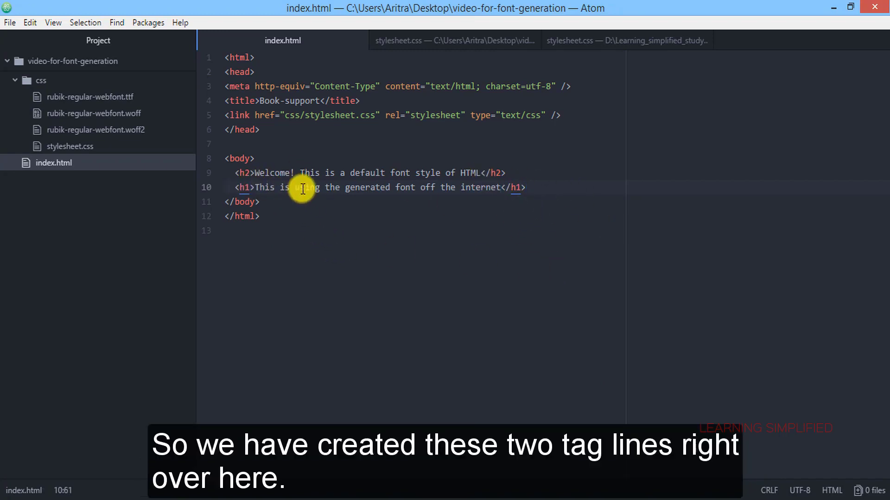
left_click(255, 187)
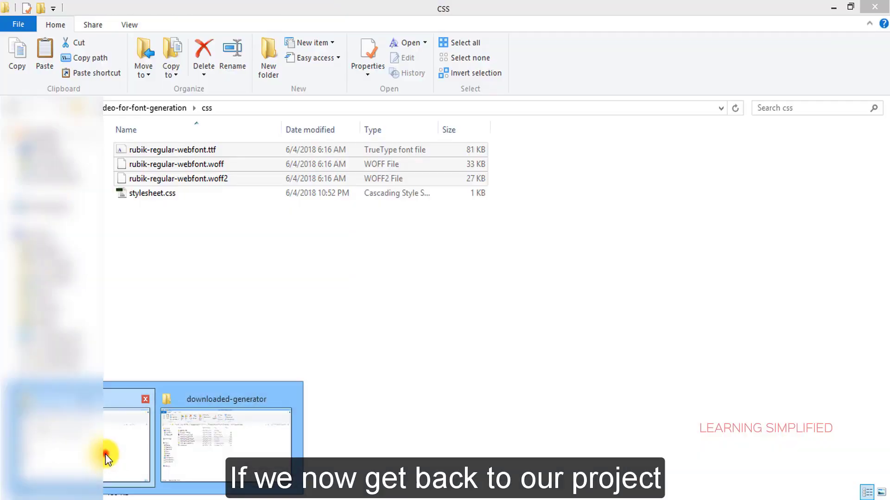
- Open index.html from the project folder in Firefox and inspect both default-styled headings
left_click(104, 453)
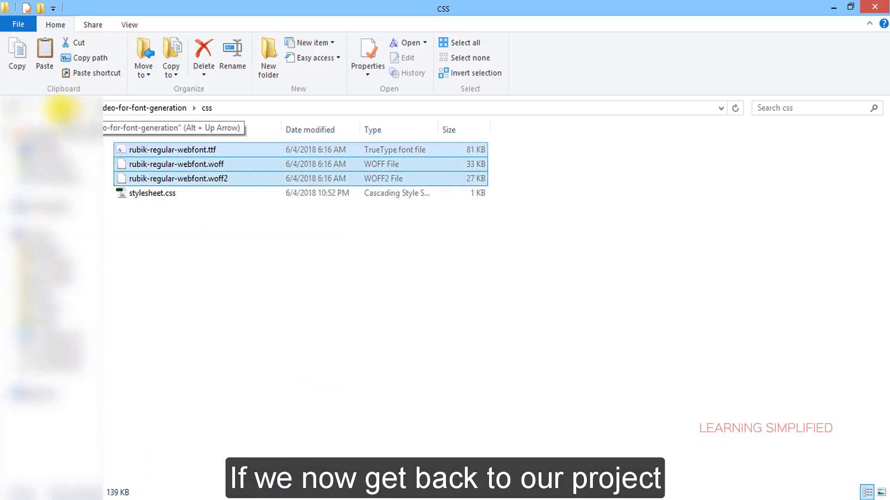
left_click(64, 110)
double_click(154, 165)
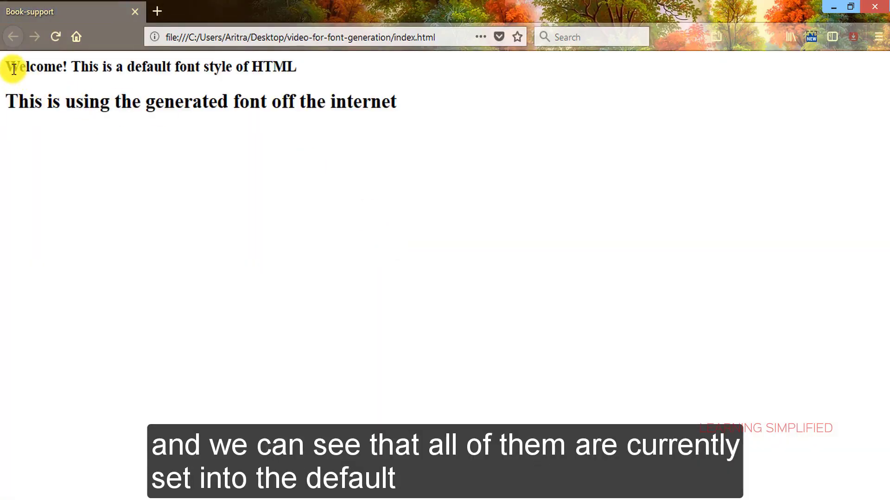
left_click_drag(8, 67, 431, 120)
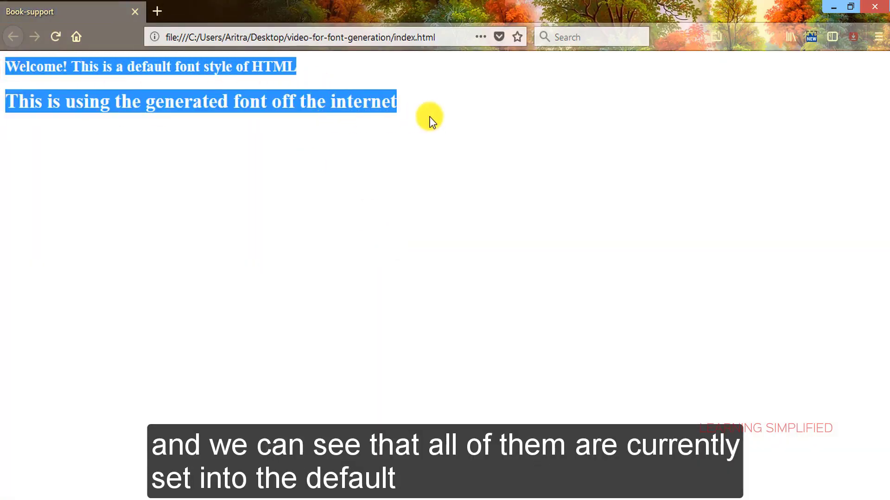
left_click(413, 125)
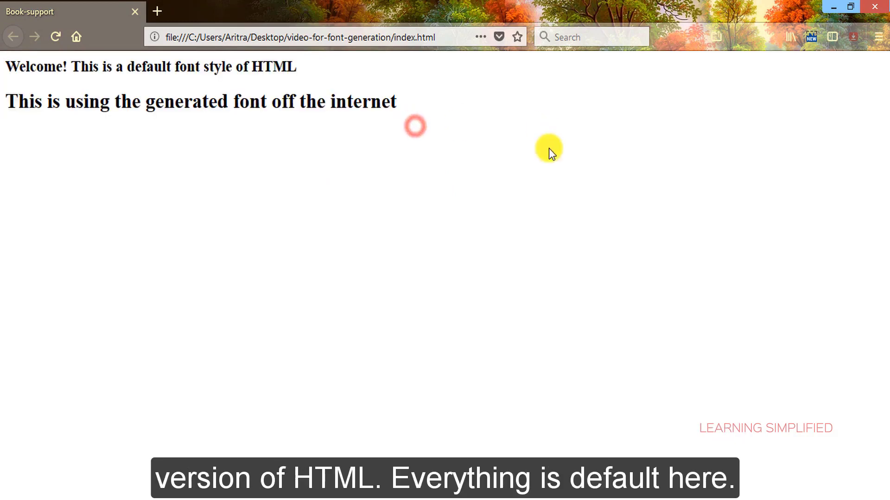
left_click_drag(7, 65, 449, 132)
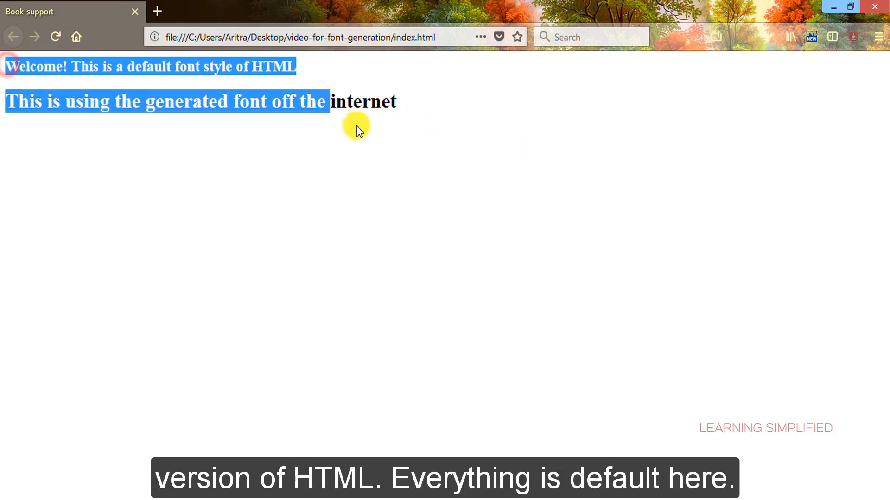
left_click(425, 260)
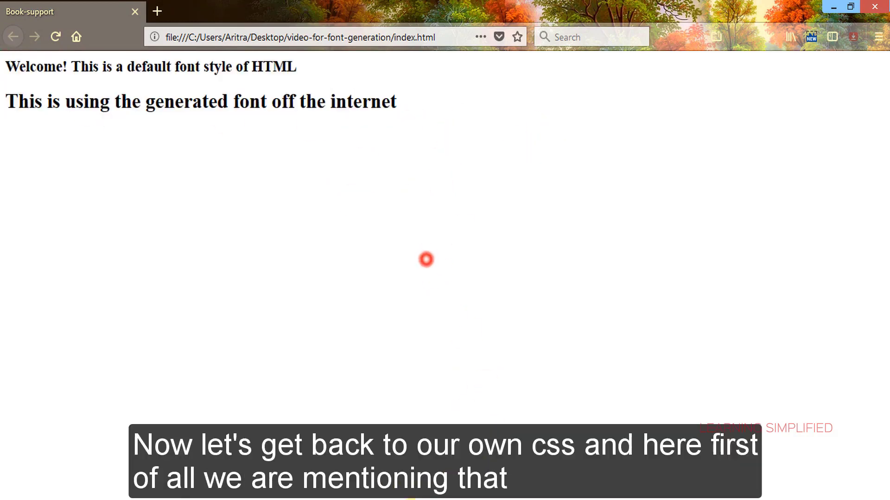
left_click(405, 41)
type("h")
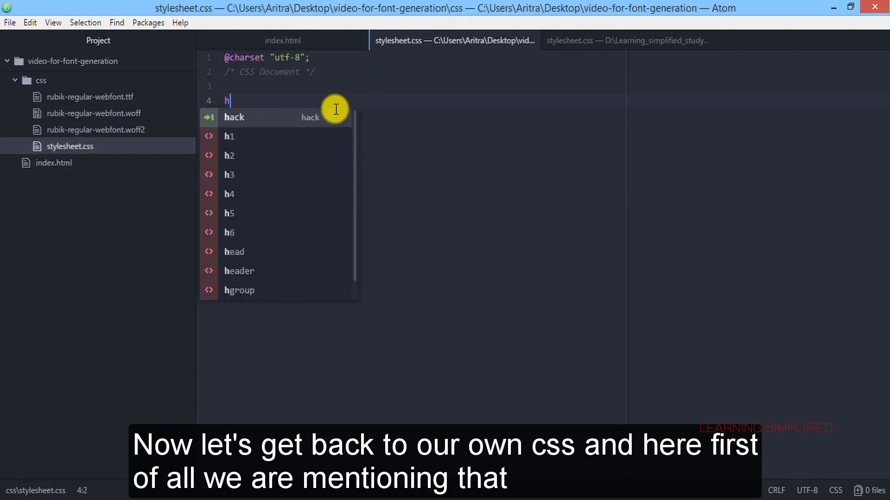
type("tml{   ")
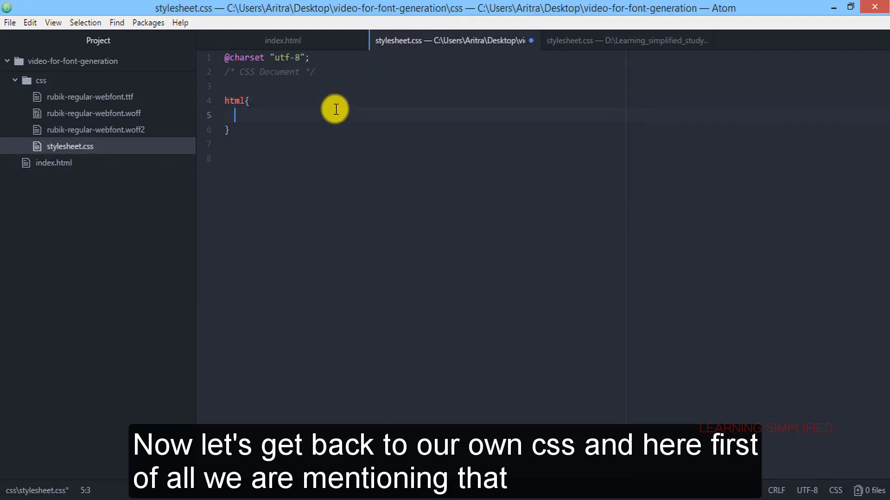
type("background")
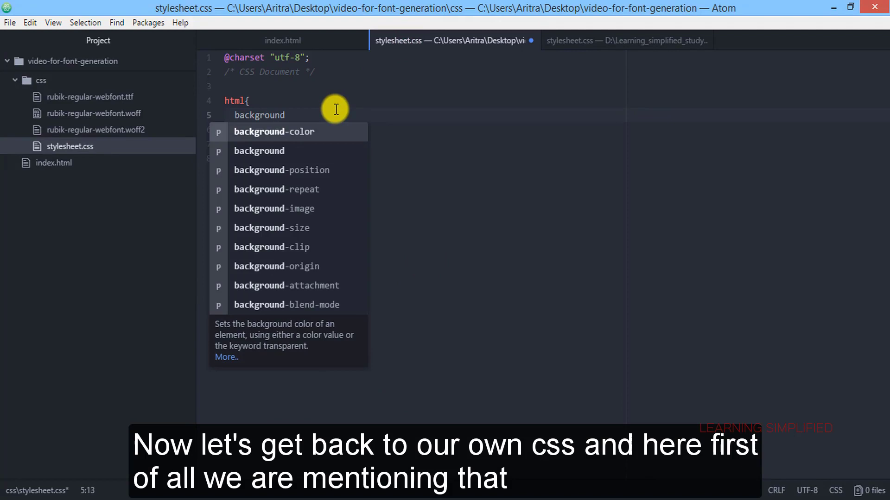
type(":#000;")
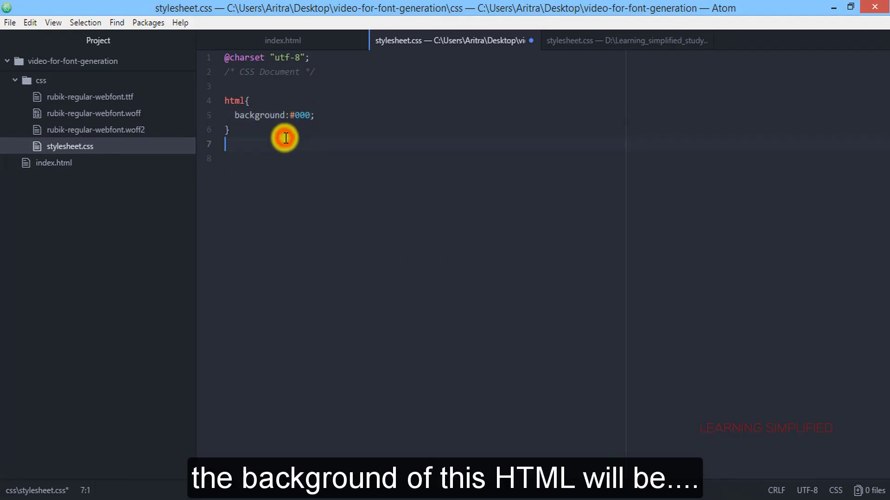
- Write html{background:#000;} and h2, .h2{color:#FF0; text-align:center;} in stylesheet.css and save
key("Return")
type("h2,")
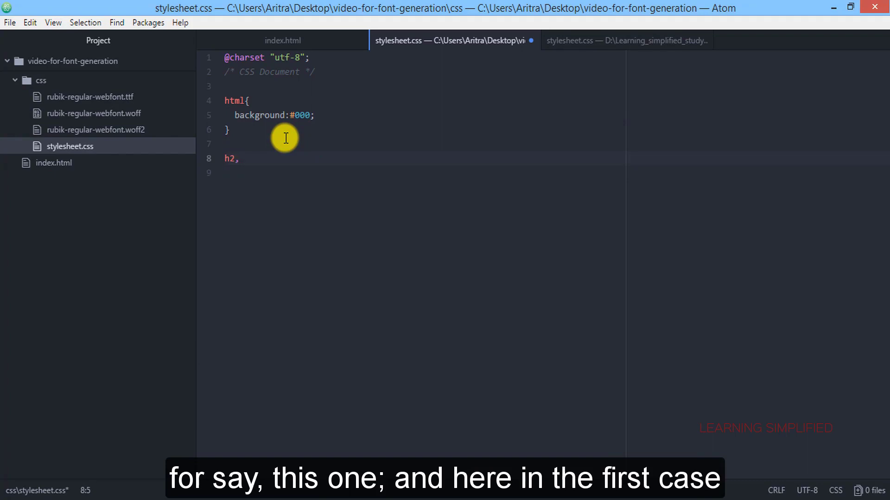
type(" .h2")
type("color:")
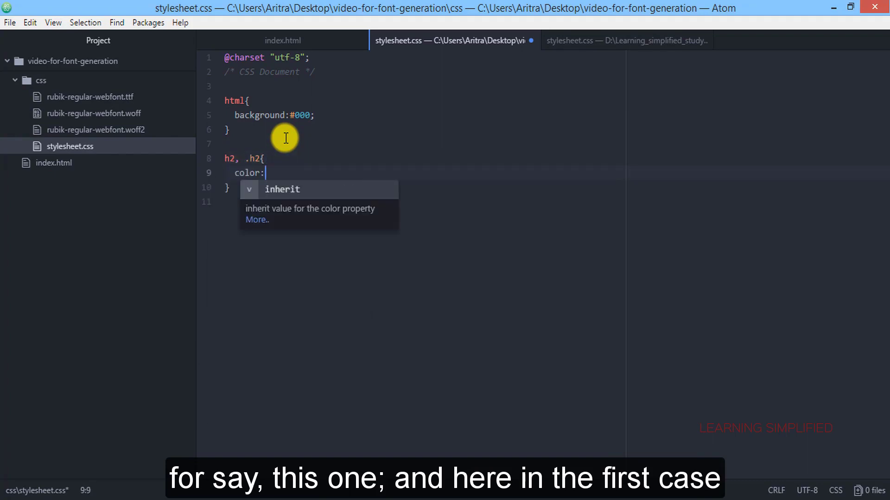
type("#")
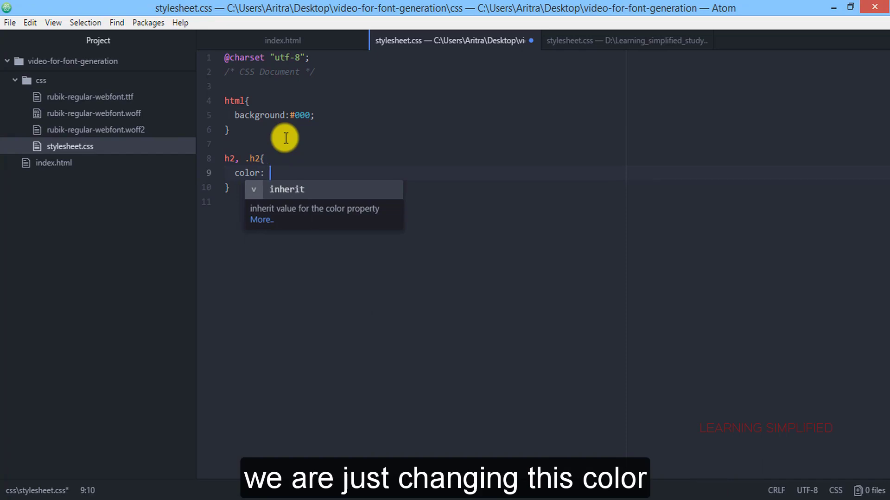
type("#FF0;")
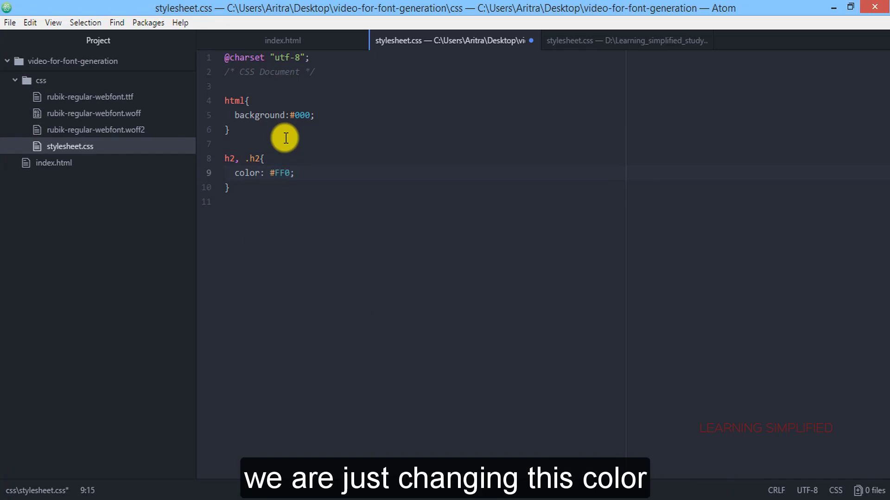
key("Return")
type("text-align:")
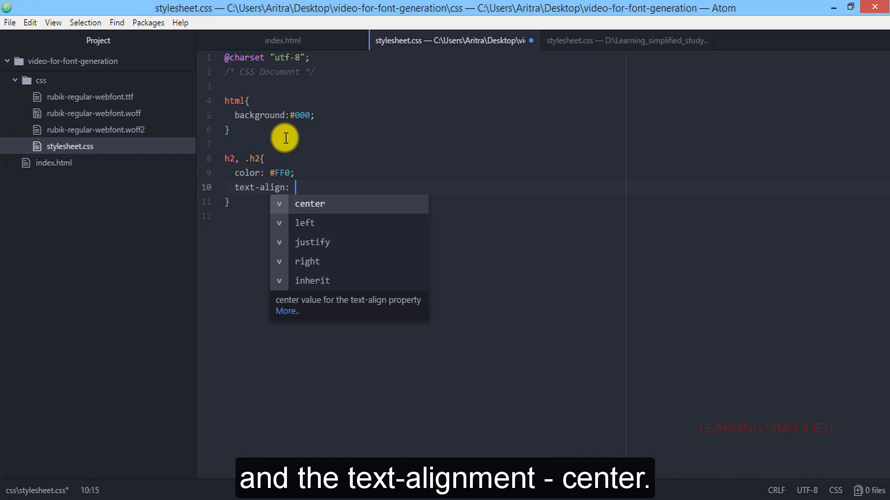
key("Return")
key("ctrl+s")
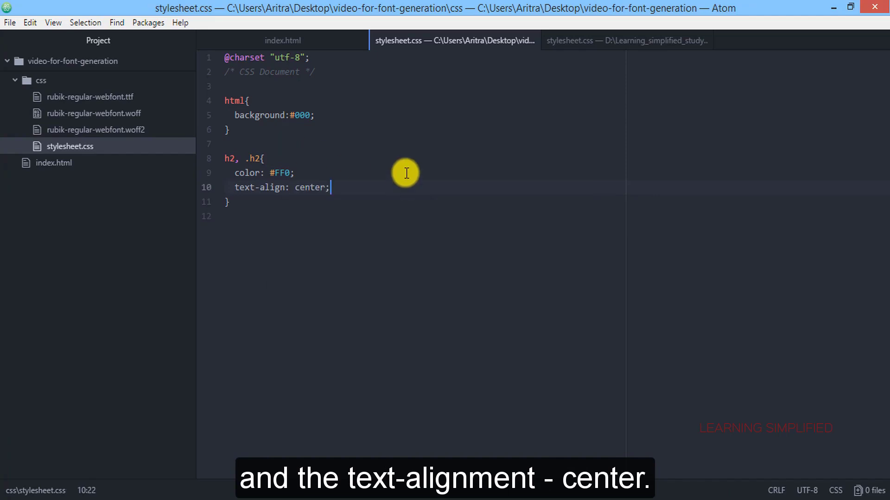
left_click(264, 490)
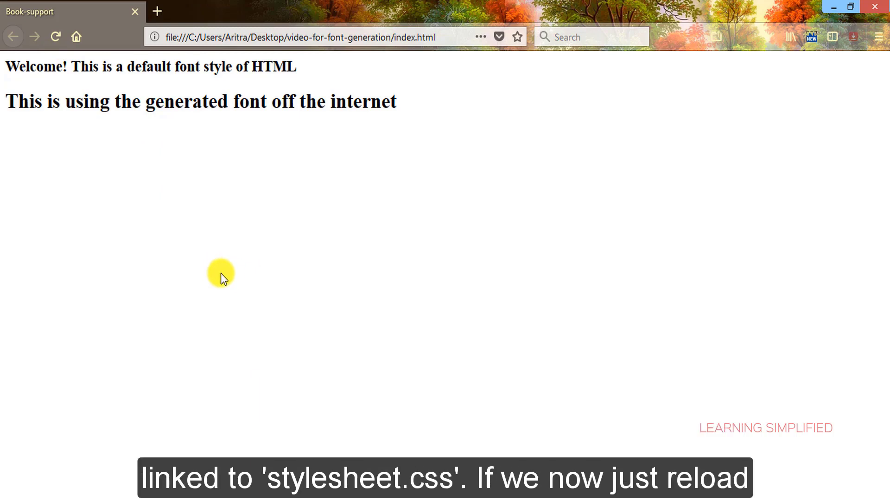
- Reload index.html in Firefox to show the black page with the yellow centered h2
right_click(231, 191)
left_click(286, 128)
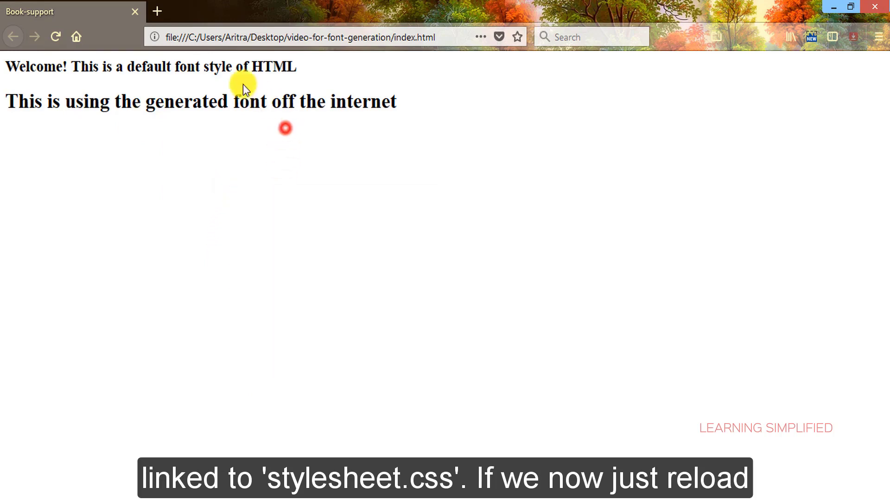
left_click(55, 35)
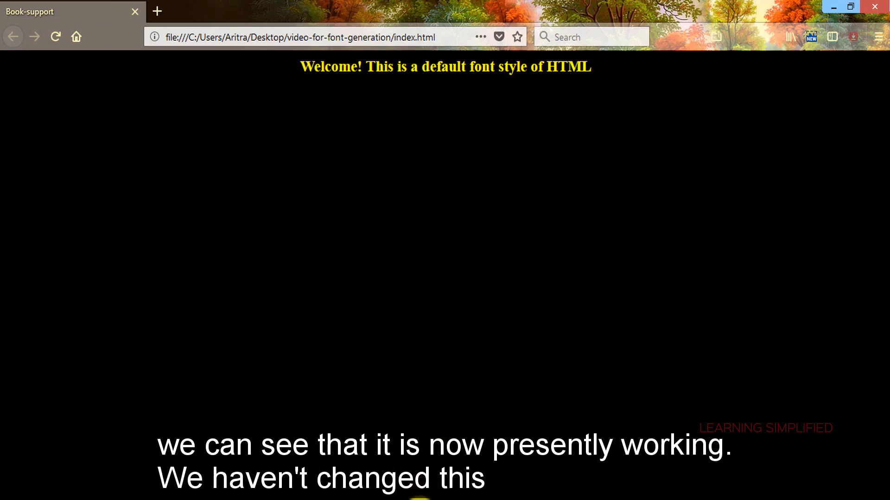
left_click(833, 6)
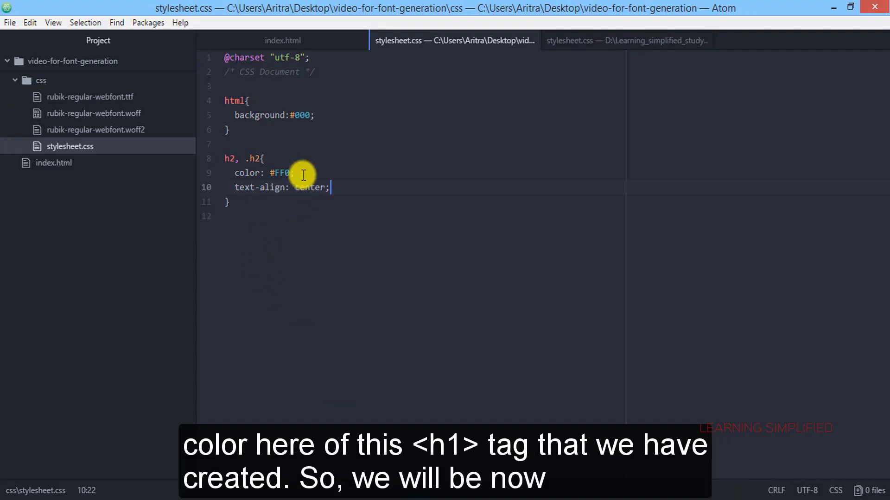
- Write h1, .h2{ color: #FF0; text-align: center; } below the h2 rule and save
left_click(250, 204)
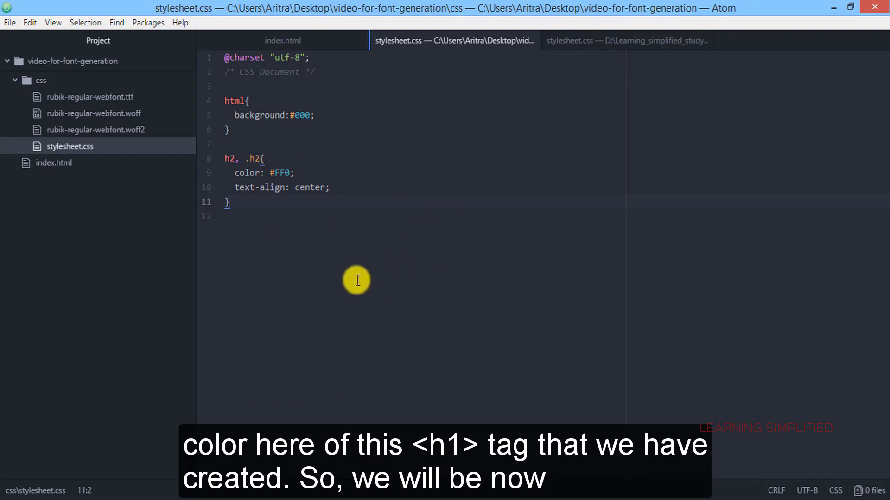
key("Return")
type("h1, ")
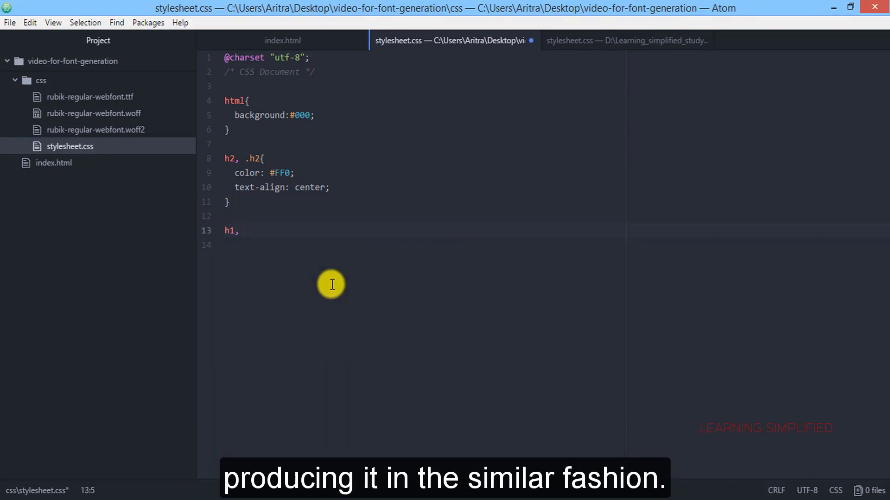
type(".h2")
type("{")
key("Return")
type("colo")
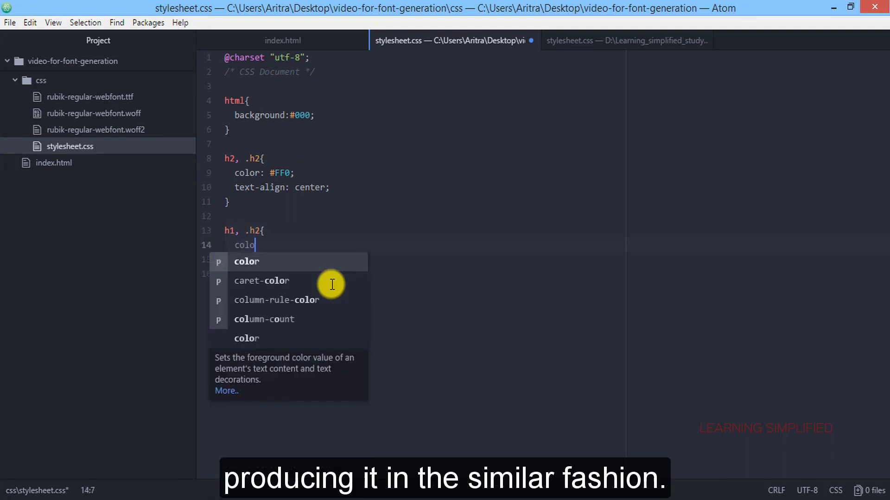
type("r: #")
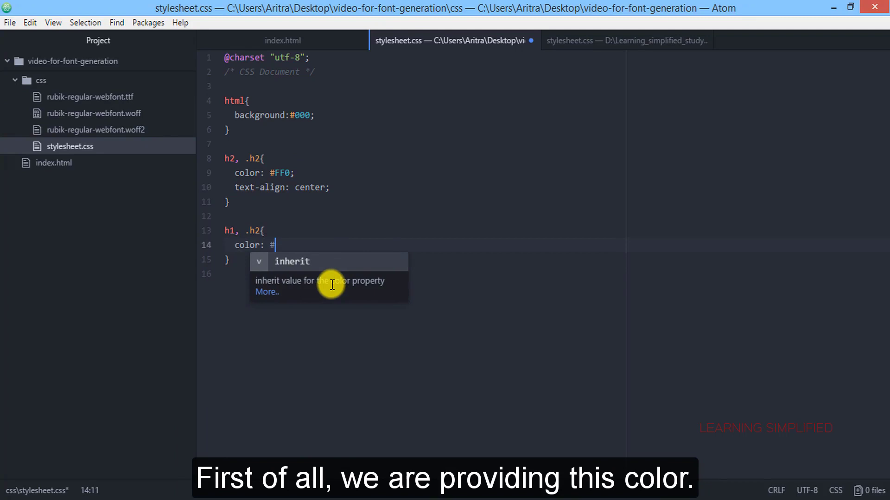
type("FFF;")
key("Return")
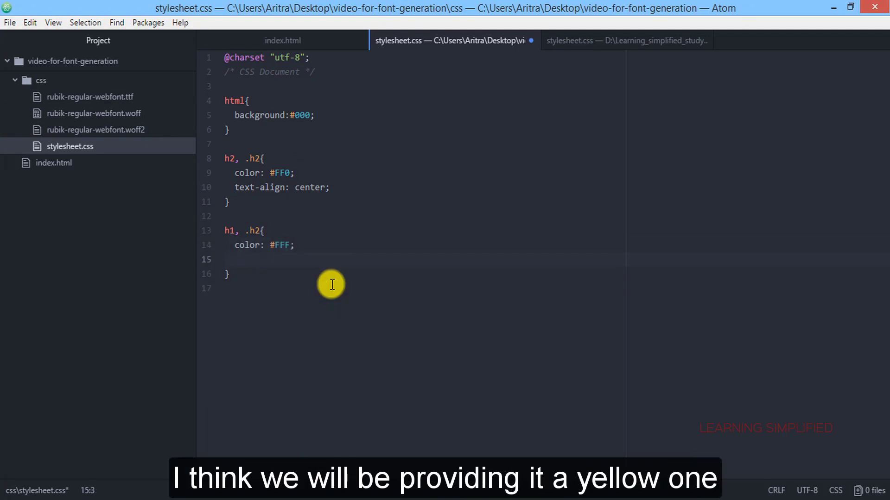
key("BackSpace")
key("BackSpace")
key("Return")
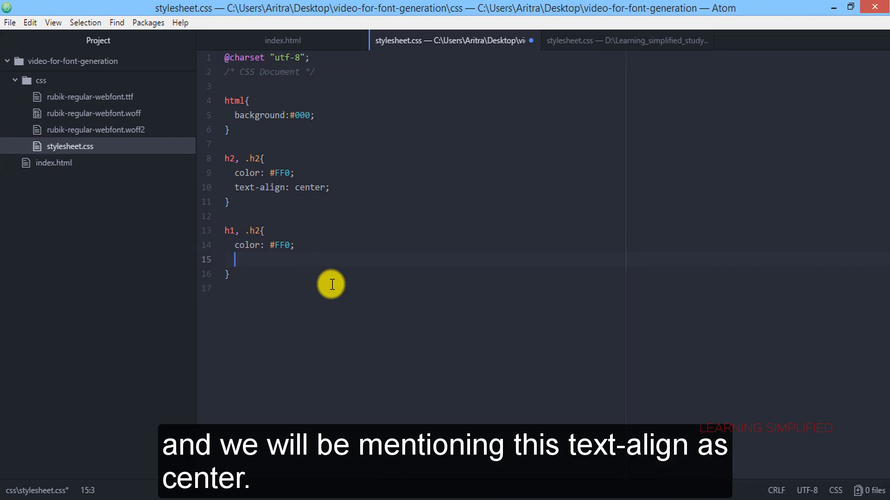
type("te")
key("Down")
key("Return")
key("Return")
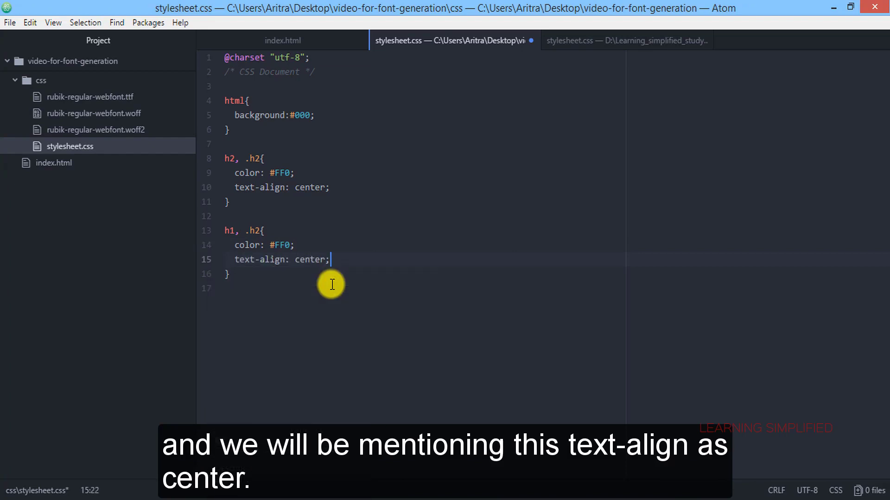
key("ctrl+s")
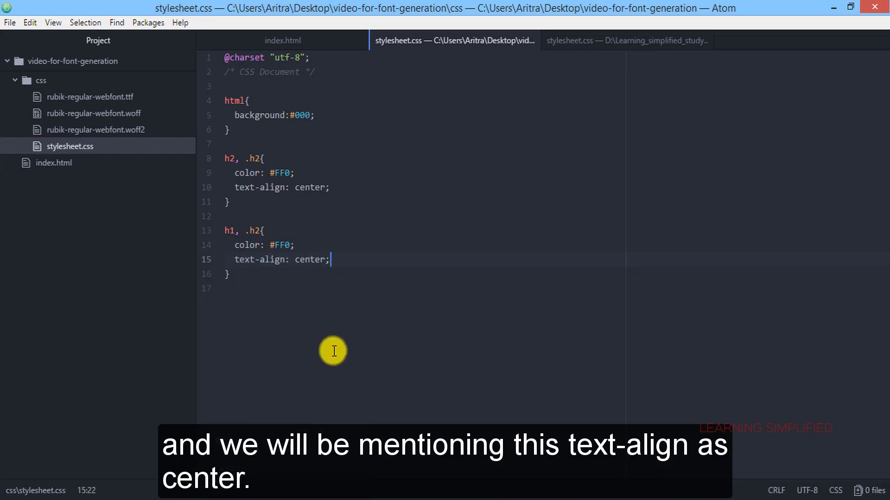
- Reload Firefox to see the h1 heading also turn yellow and centered
left_click(261, 498)
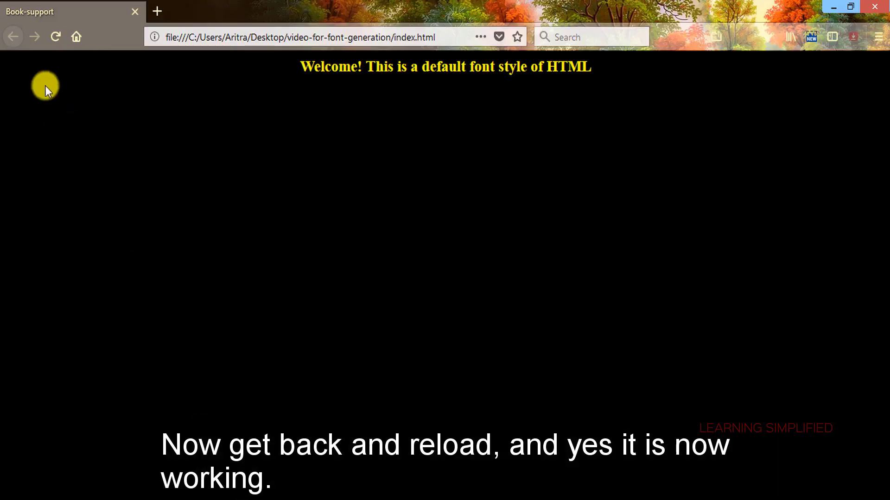
left_click(55, 36)
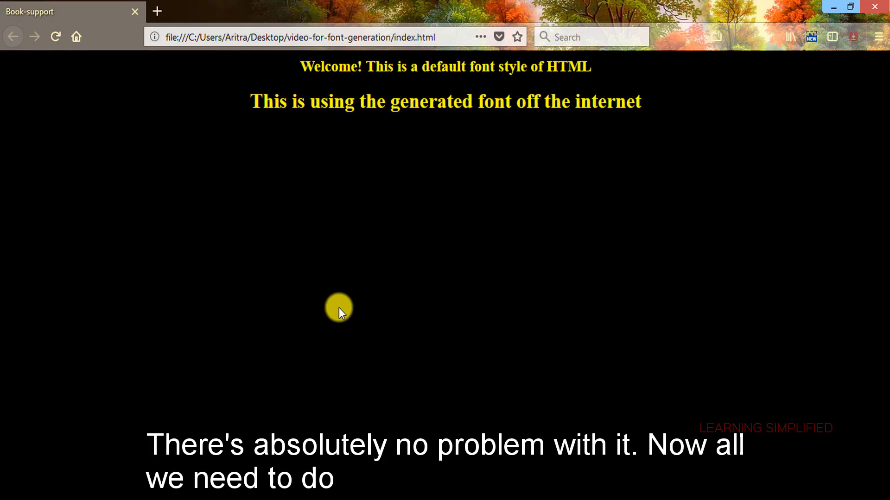
key("alt+Tab")
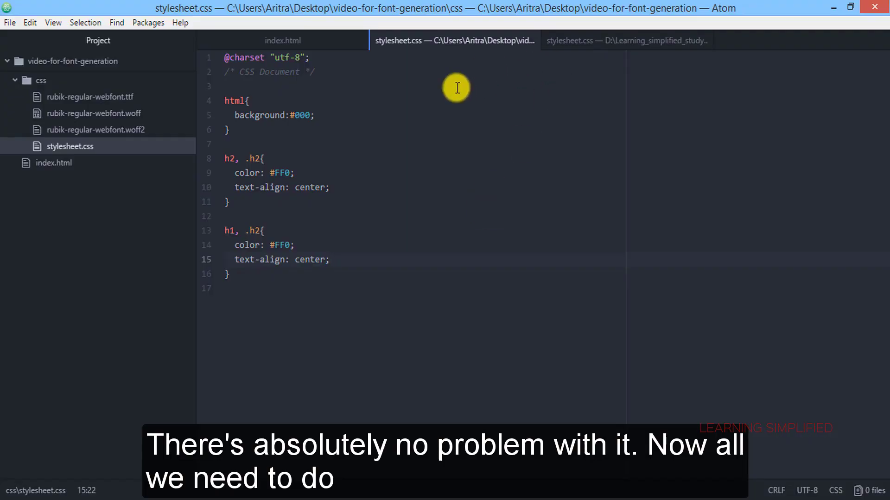
left_click(579, 43)
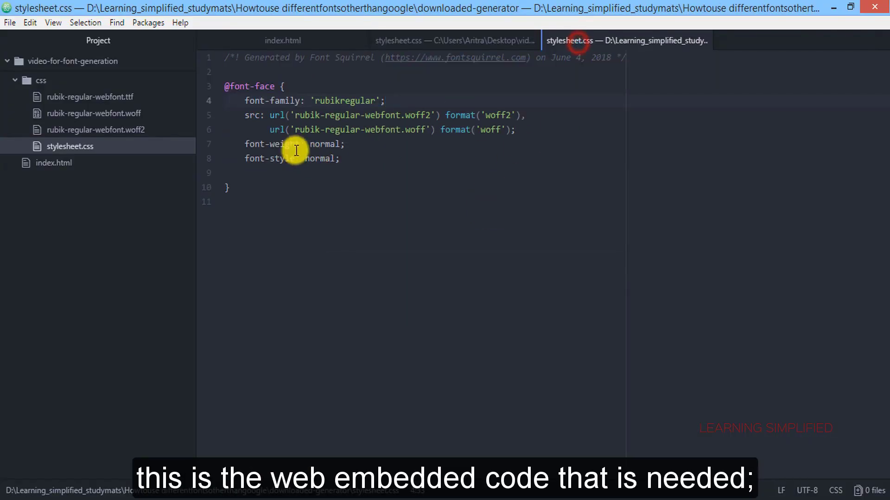
left_click_drag(225, 86, 250, 187)
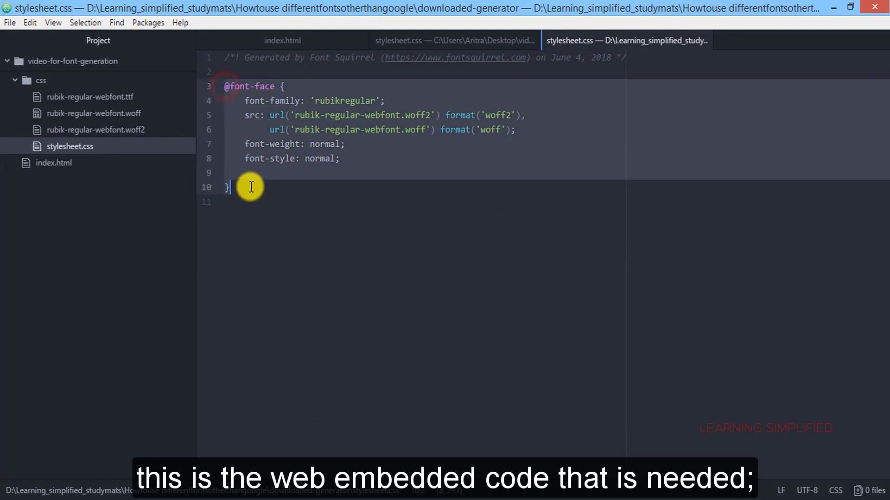
left_click(280, 254)
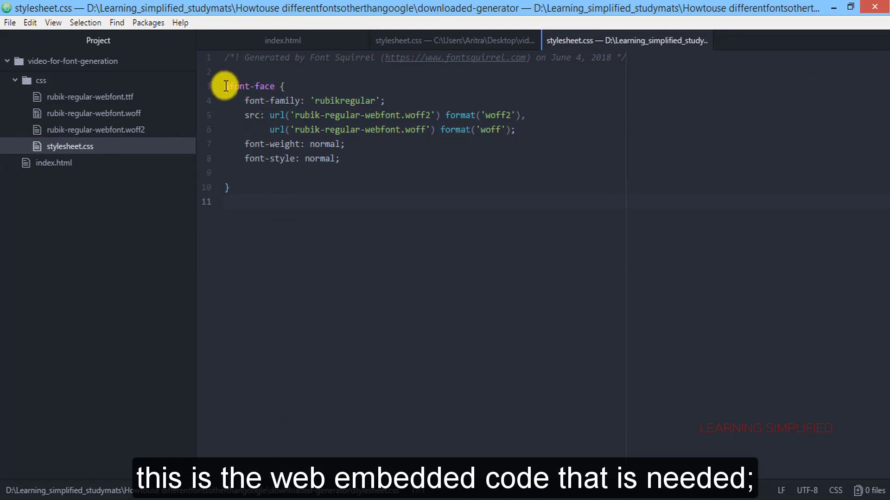
left_click_drag(225, 86, 248, 185)
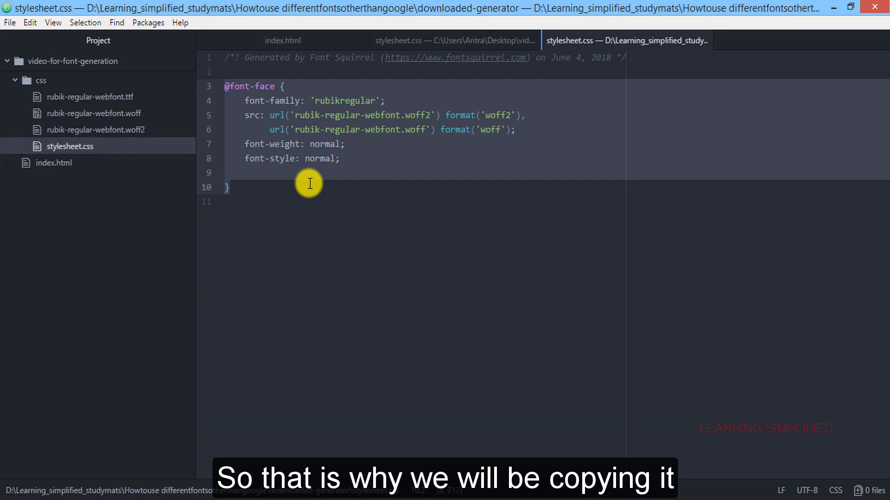
right_click(321, 157)
left_click(356, 229)
mouse_move(452, 40)
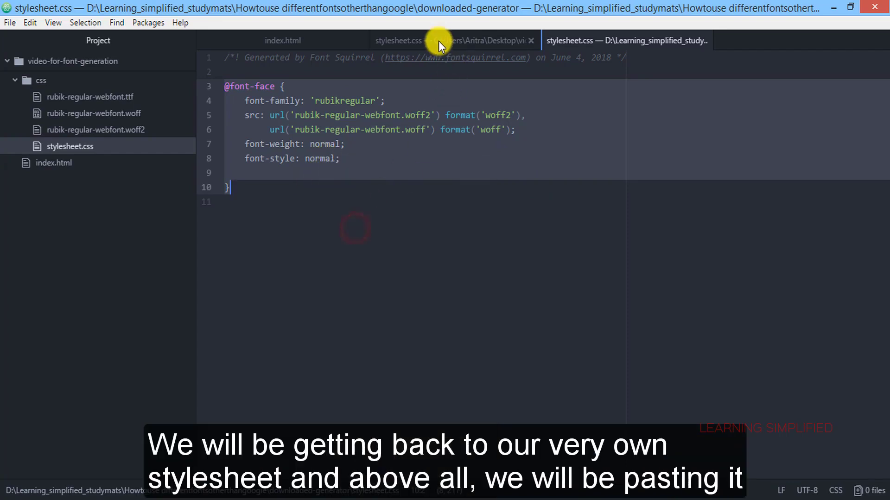
left_click(439, 41)
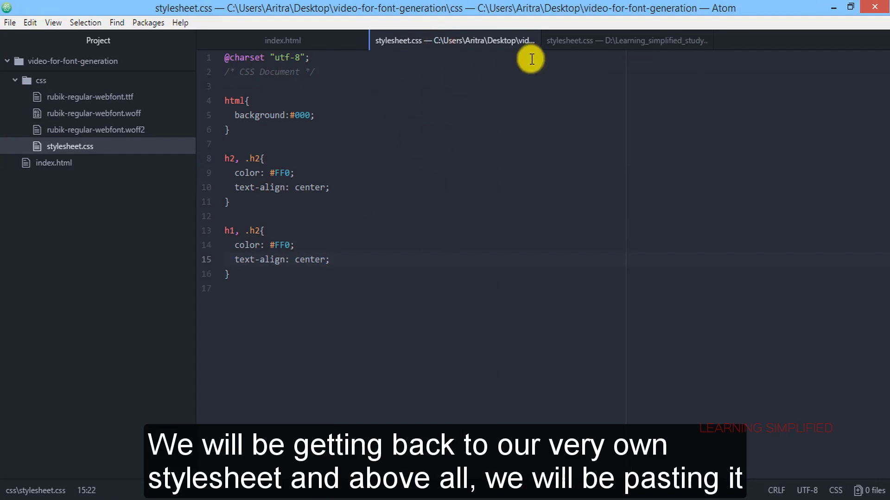
left_click(224, 99)
key("Return")
key("Up")
key("Up")
key("Return")
key("ctrl+v")
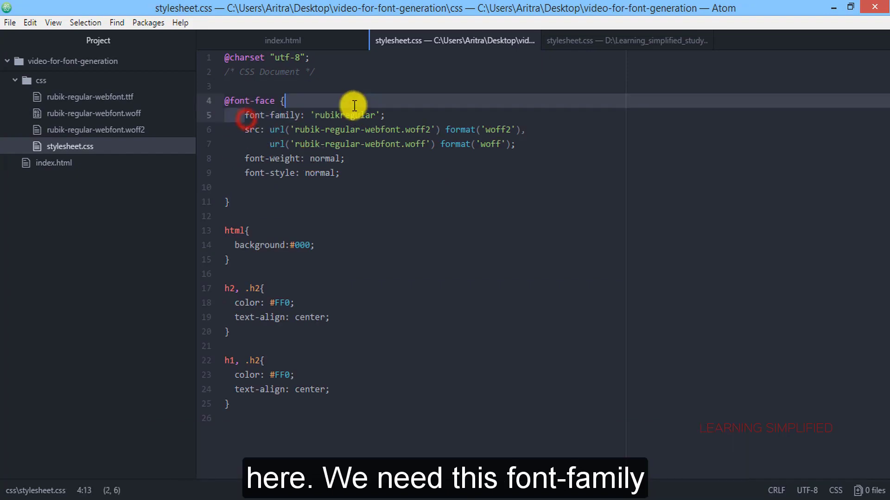
- Add font-family 'rubikregular' and font-weight 500 to the h1, .h2 rule and save
left_click_drag(244, 117, 383, 114)
right_click(377, 121)
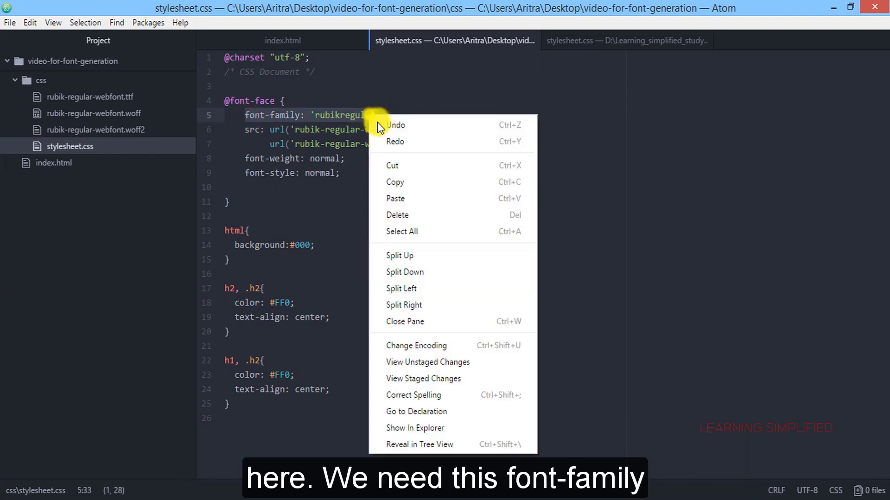
left_click(407, 182)
left_click(329, 389)
key("Return")
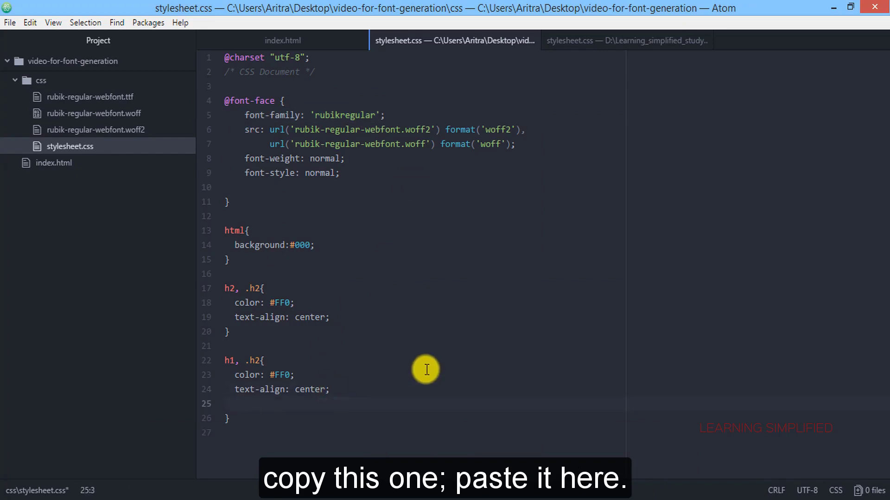
key("ctrl+v")
type("font")
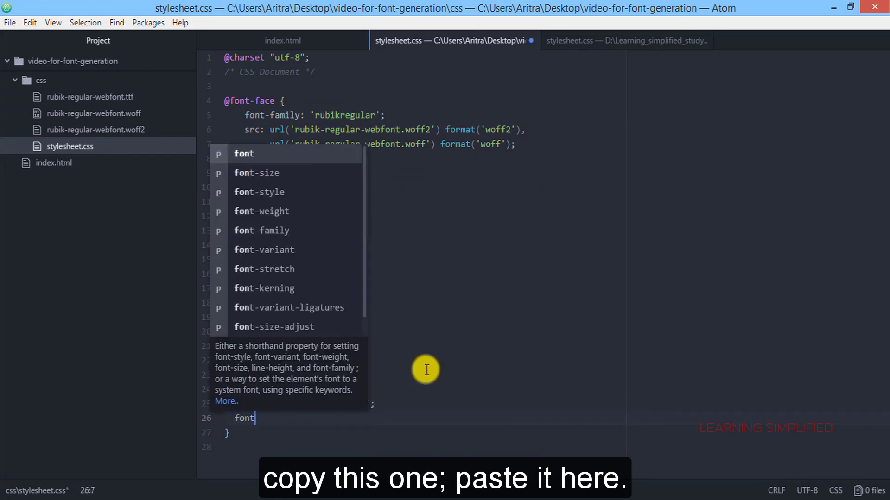
type("-we")
key("Return")
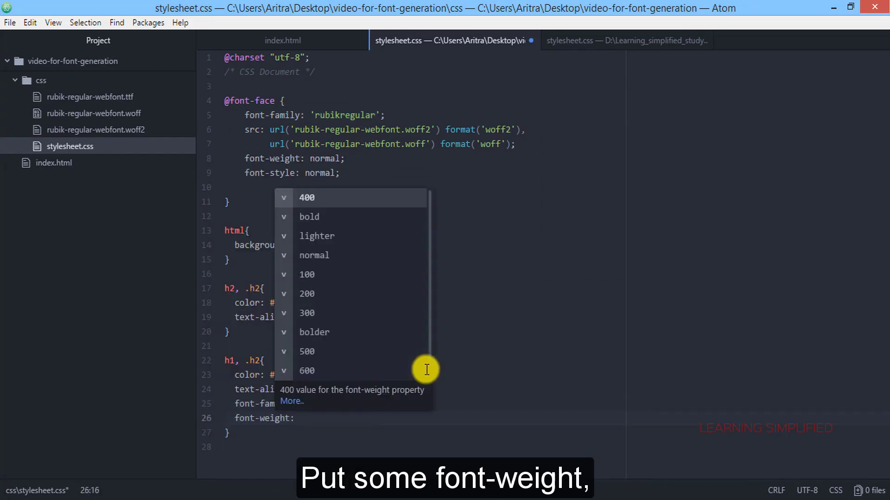
type("500;")
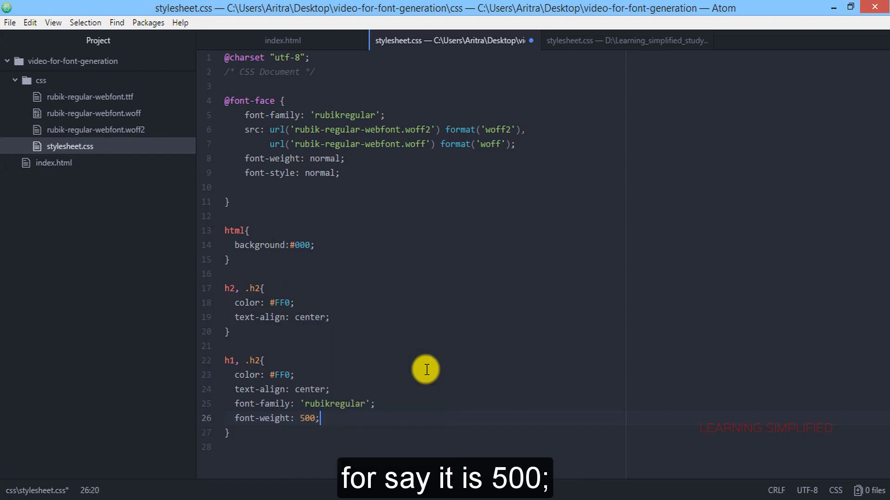
key("ctrl+s")
- Open the css folder and check for the rubik-regular-webfont ttf, woff and woff2 files
left_click(109, 459)
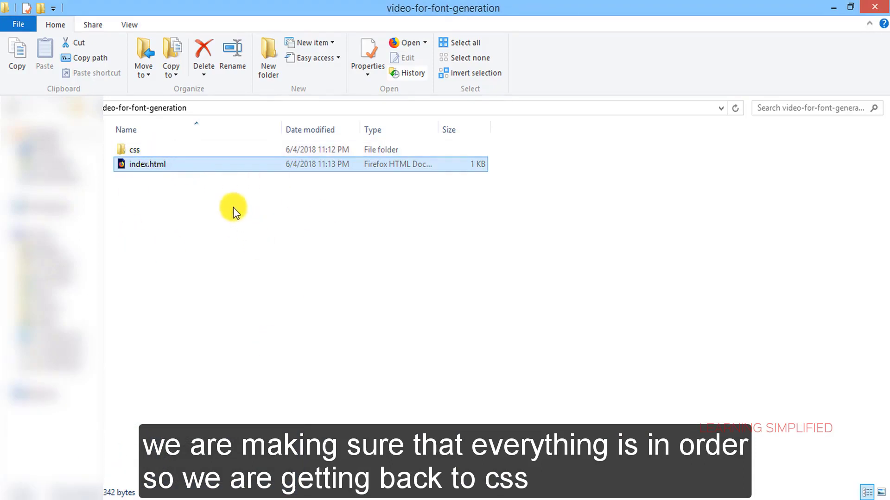
double_click(142, 153)
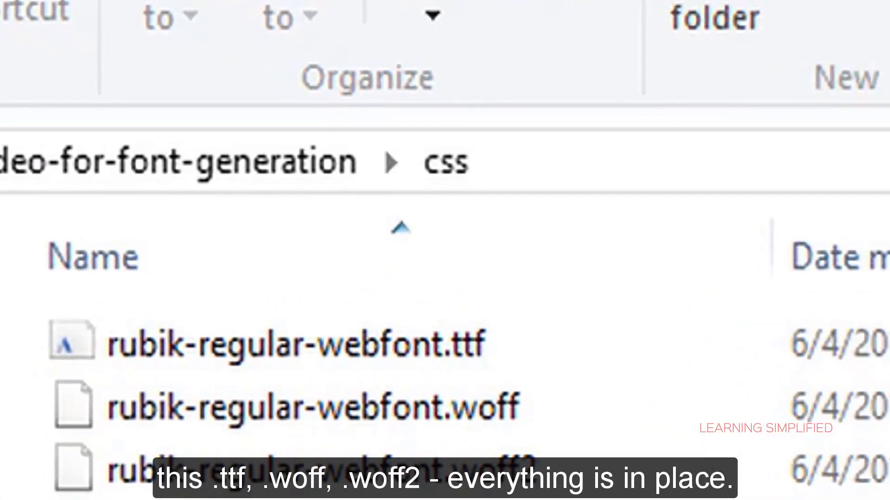
left_click(550, 480)
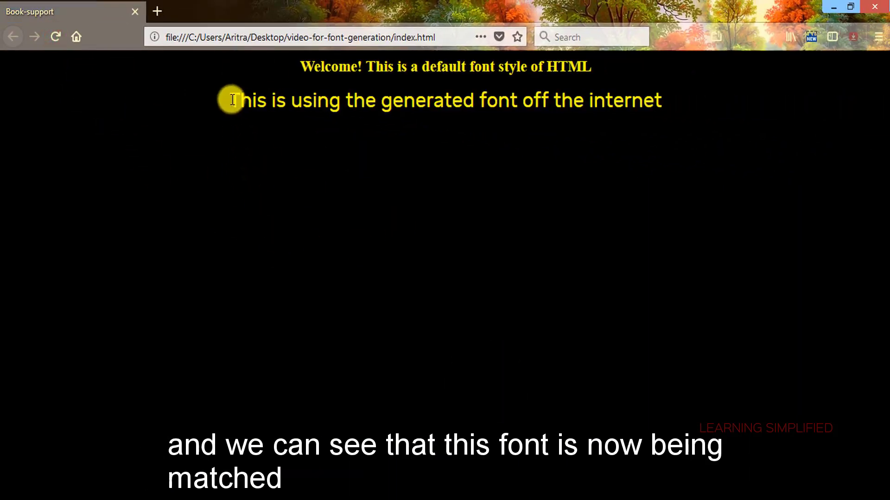
- Highlight the second heading in Firefox to inspect its Rubik webfont rendering
left_click_drag(230, 100, 680, 102)
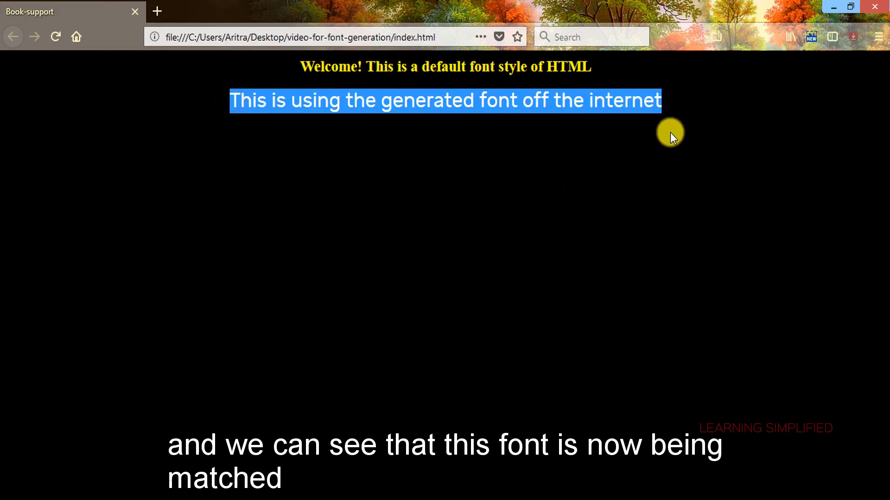
left_click(636, 135)
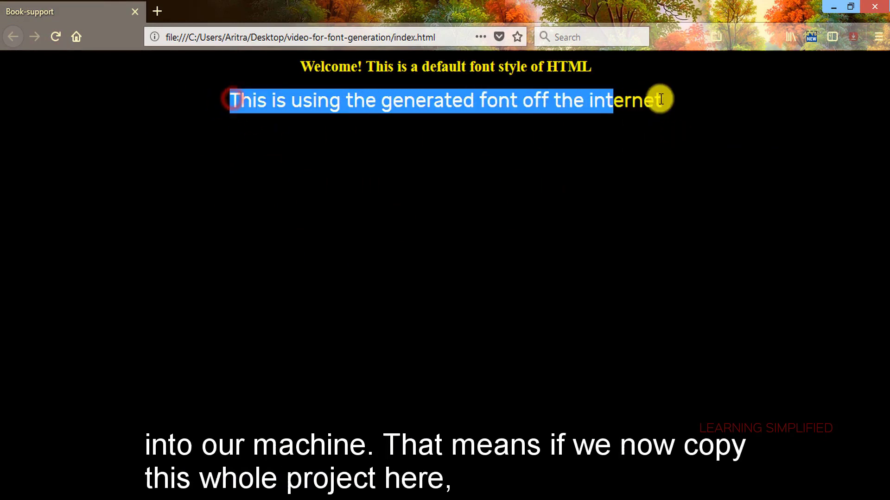
left_click_drag(236, 100, 691, 101)
left_click(716, 113)
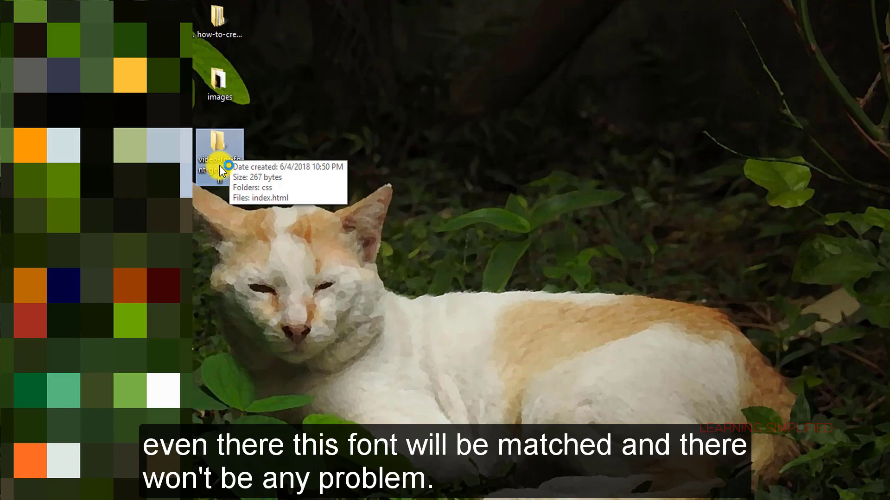
- Open the video-for-font-generation folder from the desktop to show its css folder and index.html
double_click(220, 169)
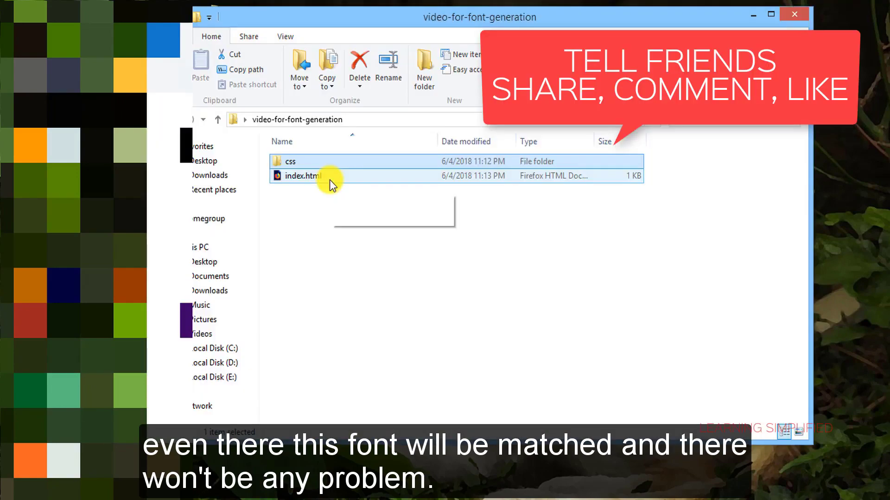